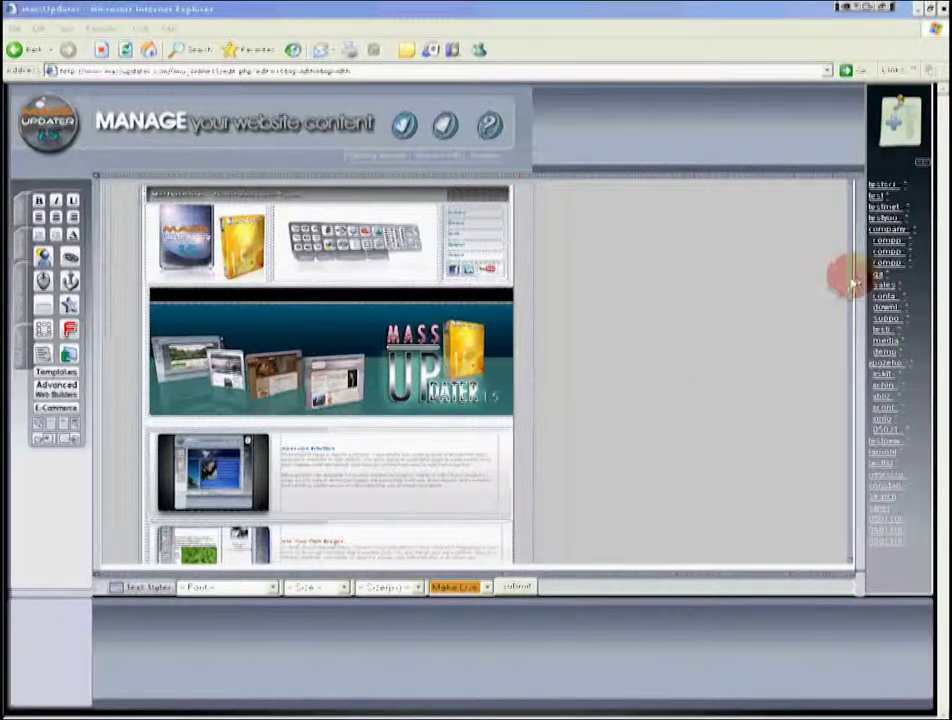
Scroll through the sample home page preview, then open a blank page from the right-hand page list
drag(850, 302, 848, 332)
scroll(850, 332, down, 1)
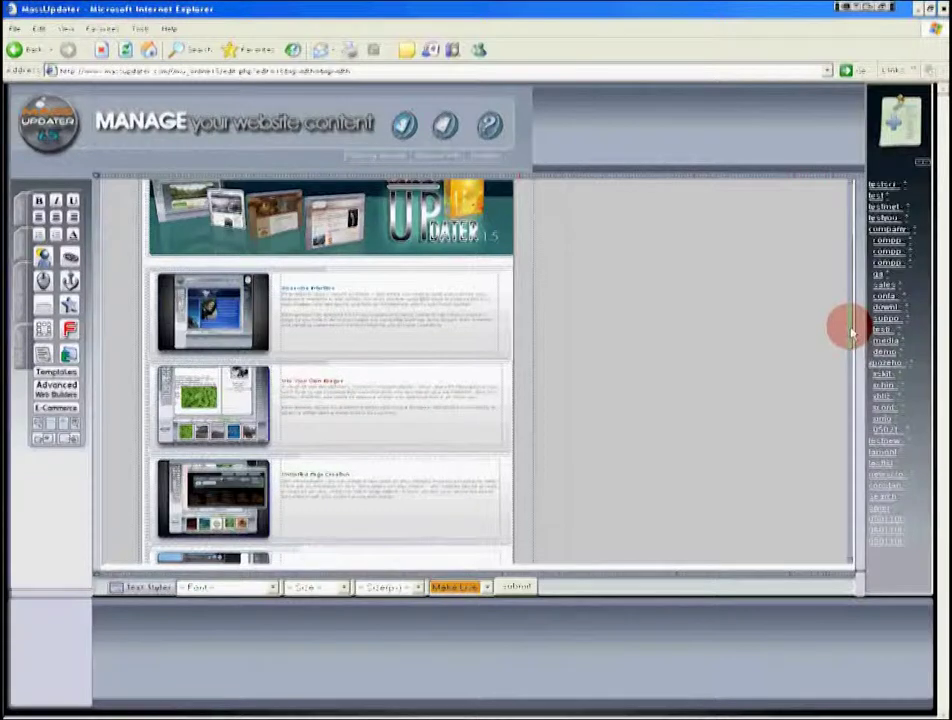
scroll(797, 404, down, 2)
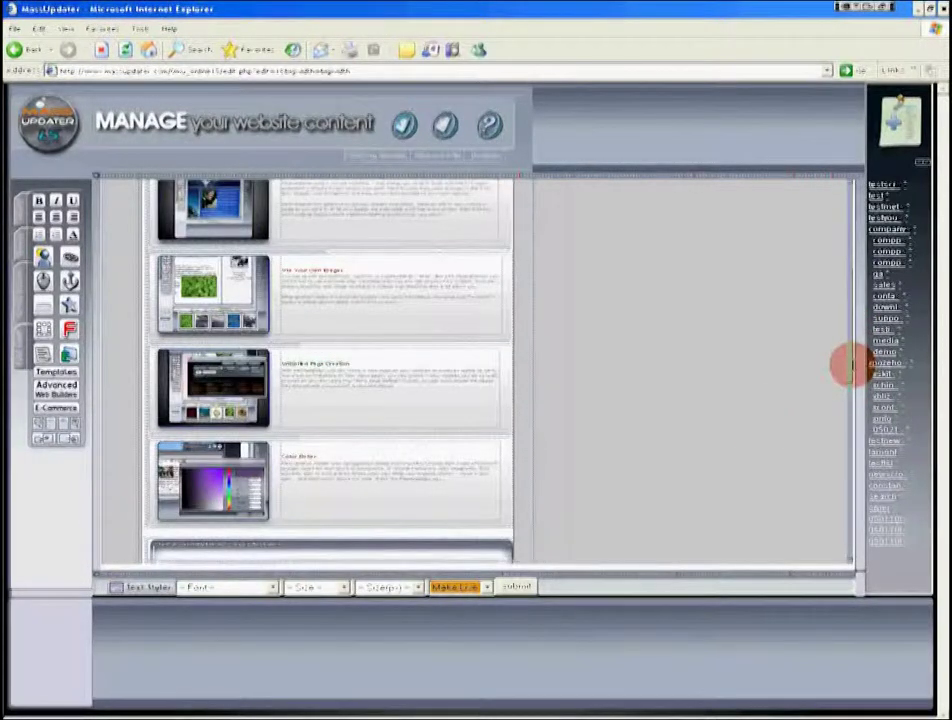
scroll(850, 366, down, 5)
scroll(642, 463, up, 5)
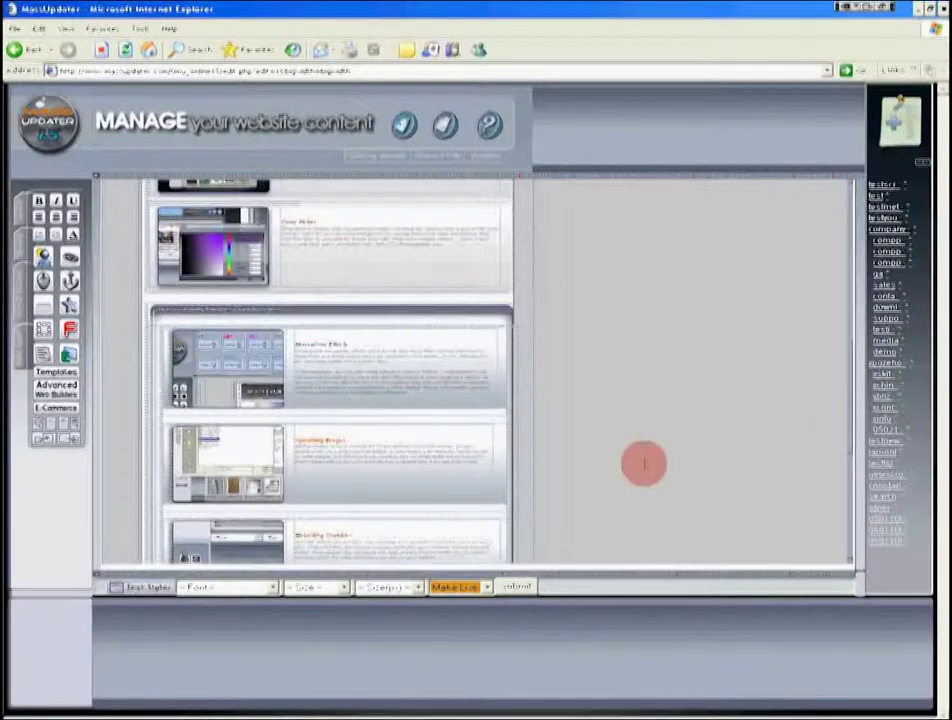
scroll(643, 463, up, 5)
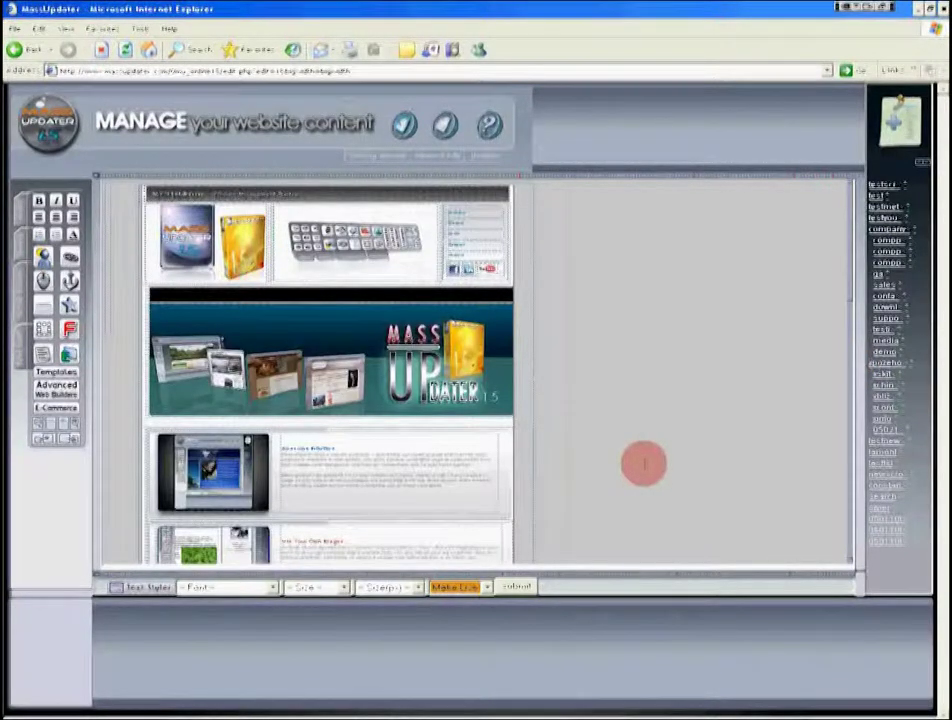
scroll(643, 463, down, 1)
scroll(643, 463, down, 5)
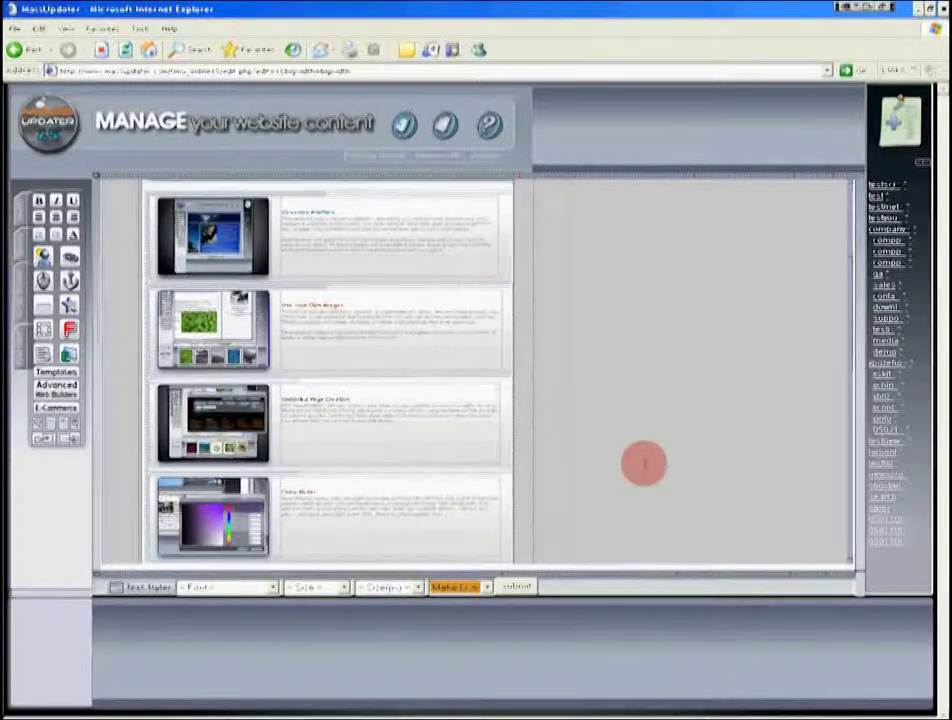
scroll(843, 420, down, 3)
click(892, 395)
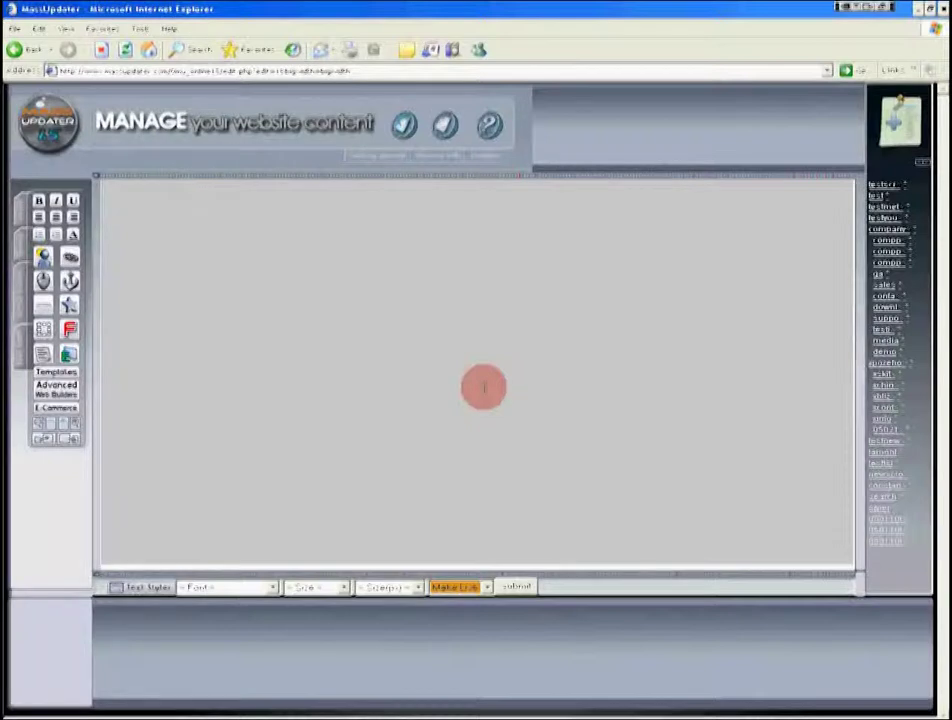
Start the Getting Started wizard and browse the sample template thumbnails
click(385, 157)
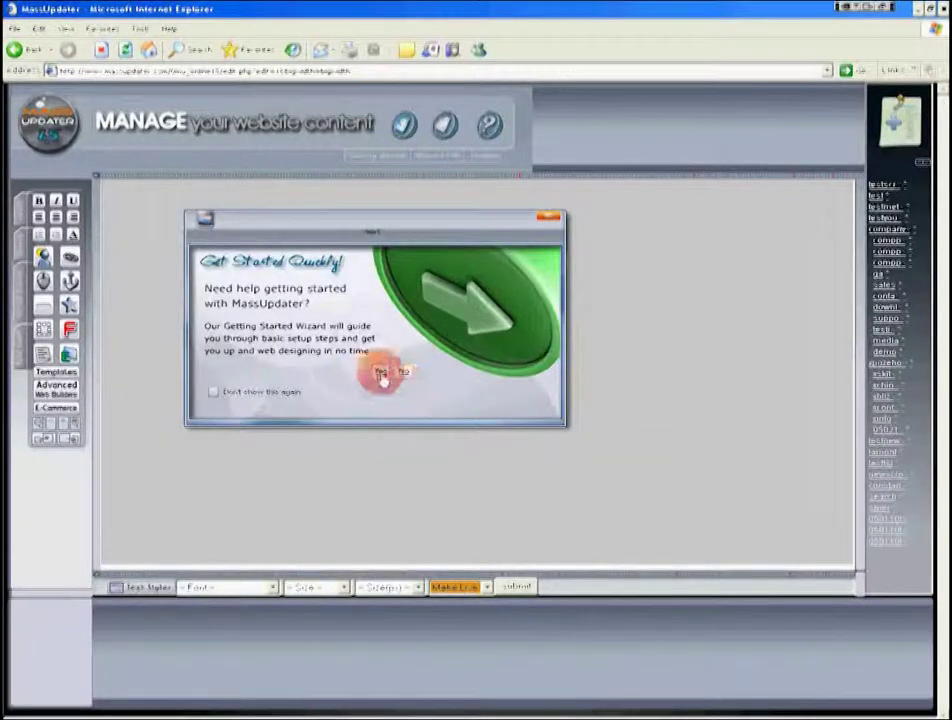
click(380, 371)
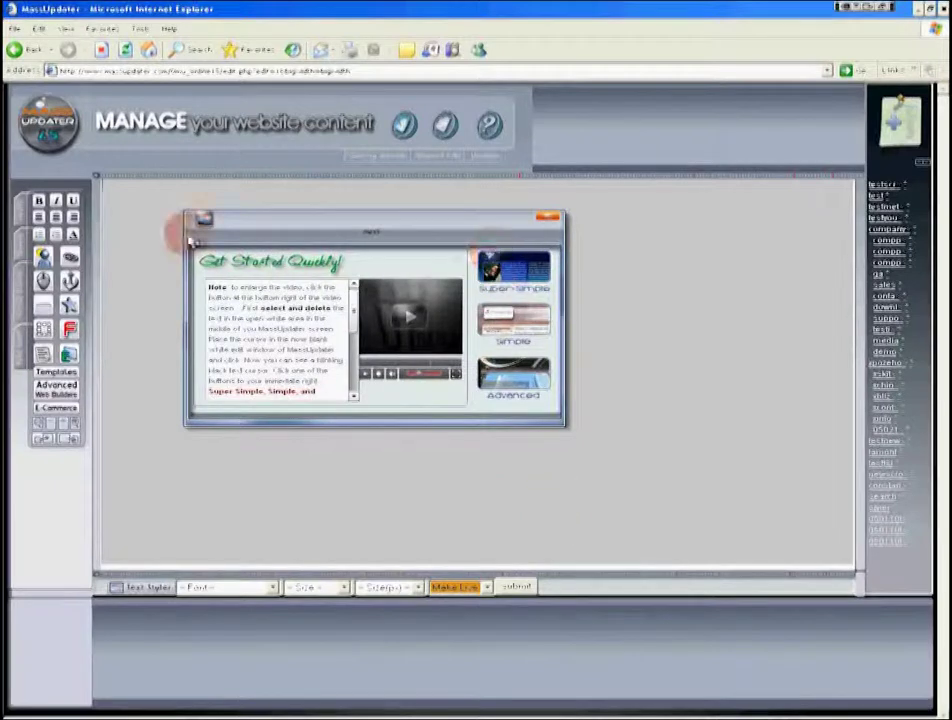
click(596, 571)
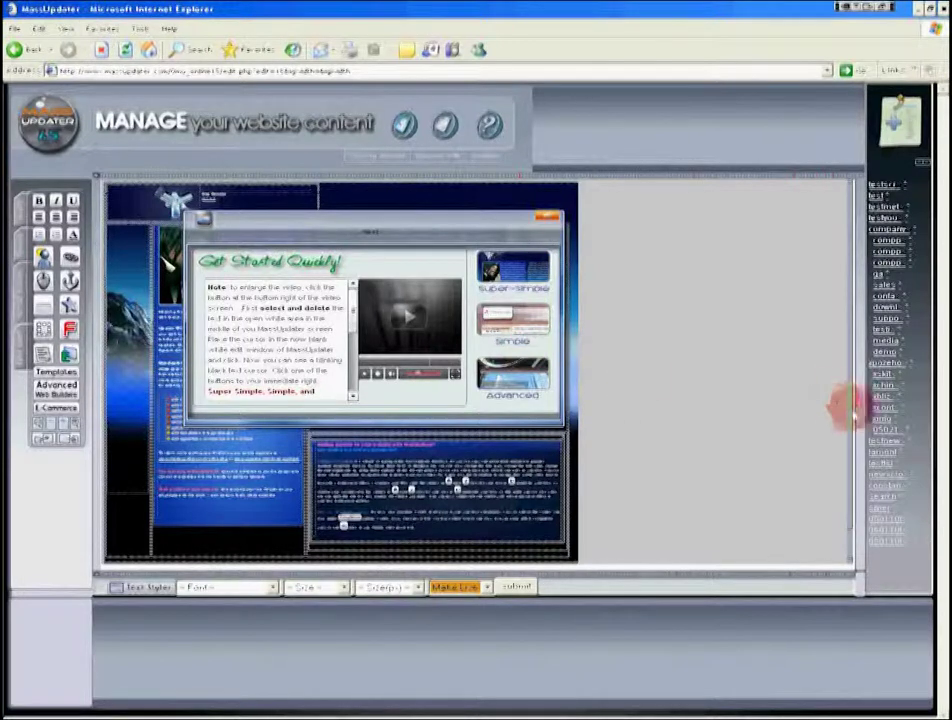
click(517, 589)
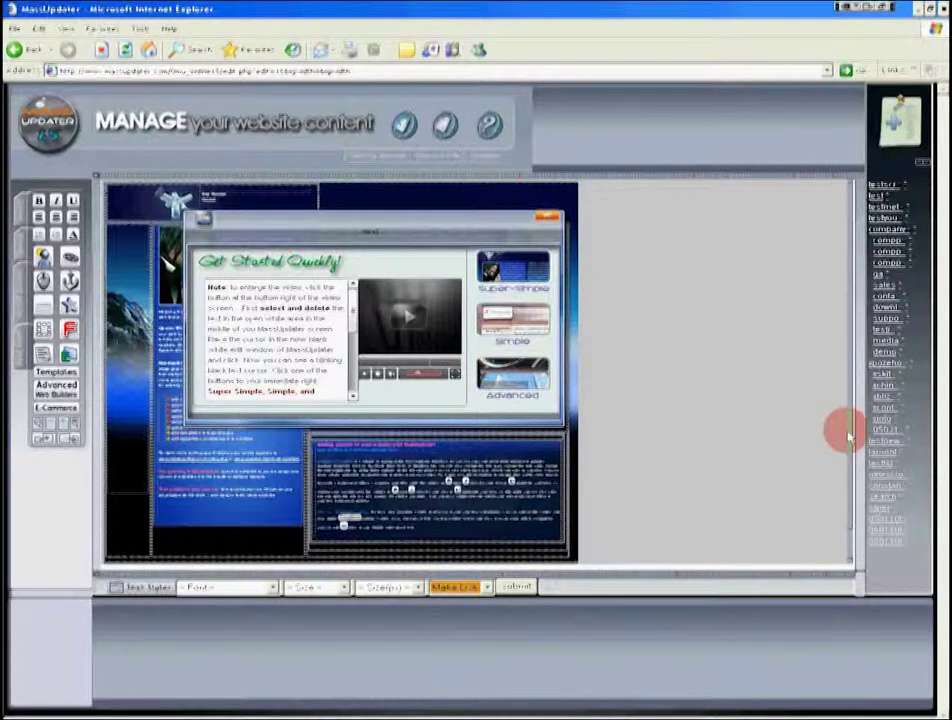
click(497, 419)
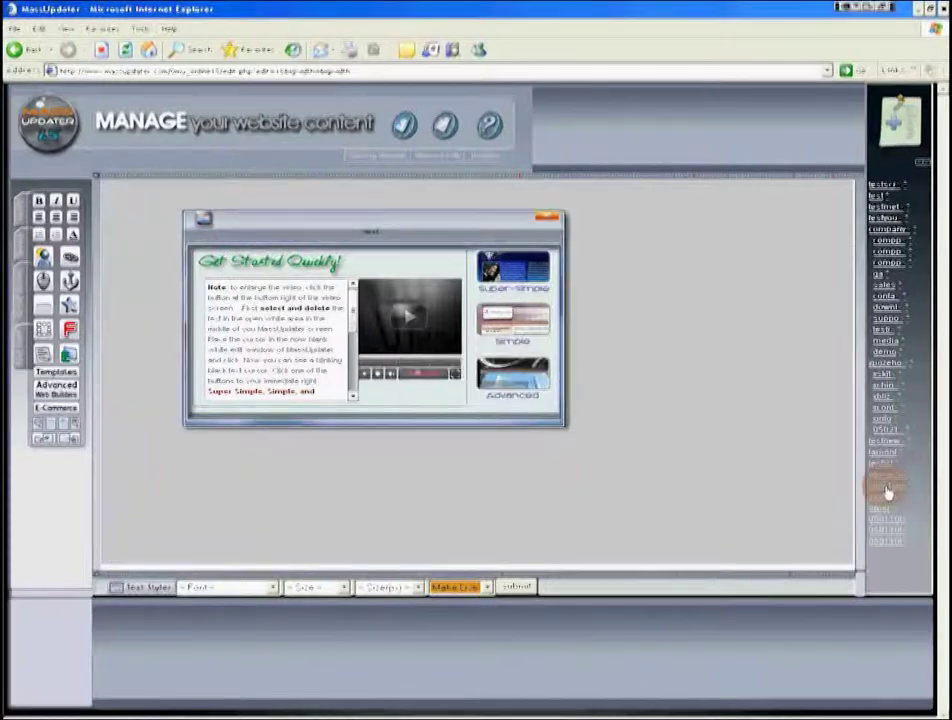
click(882, 375)
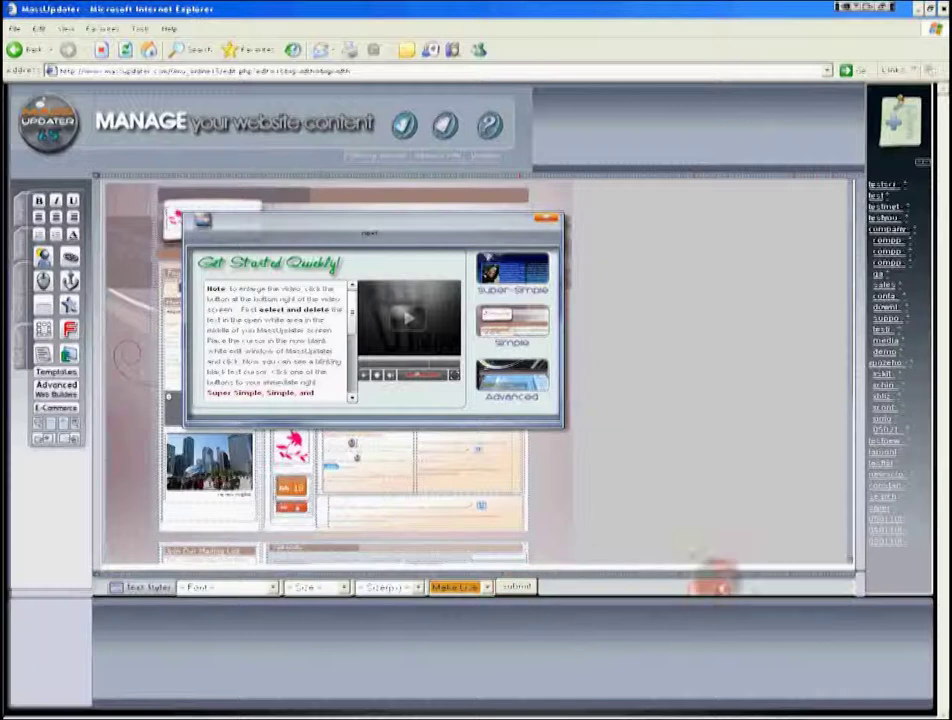
click(487, 333)
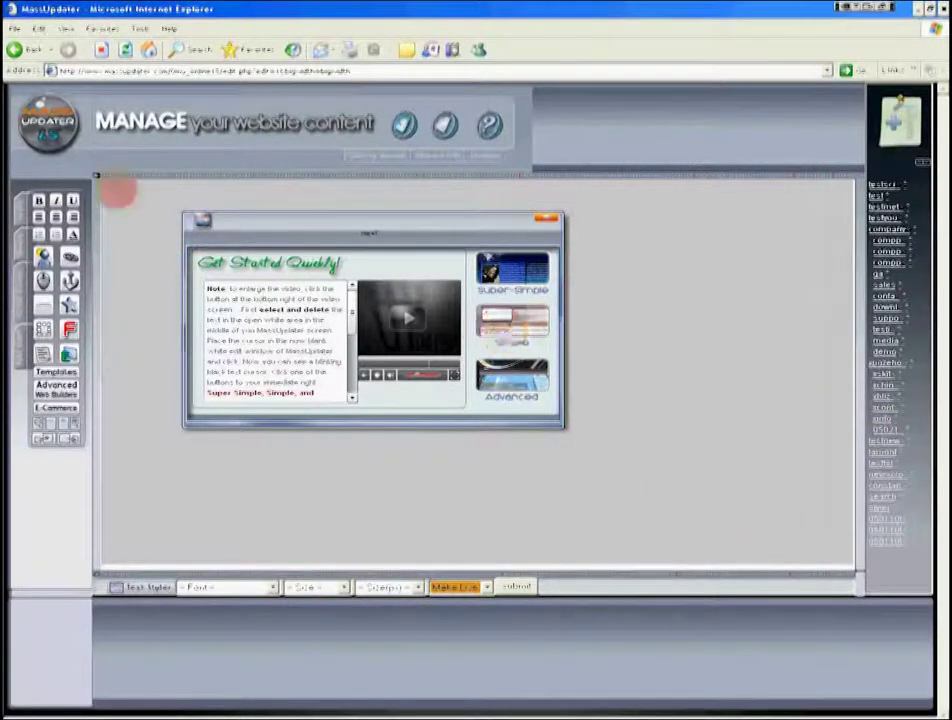
Load the Advanced template onto the page, dismiss the alert and close the wizard
click(527, 389)
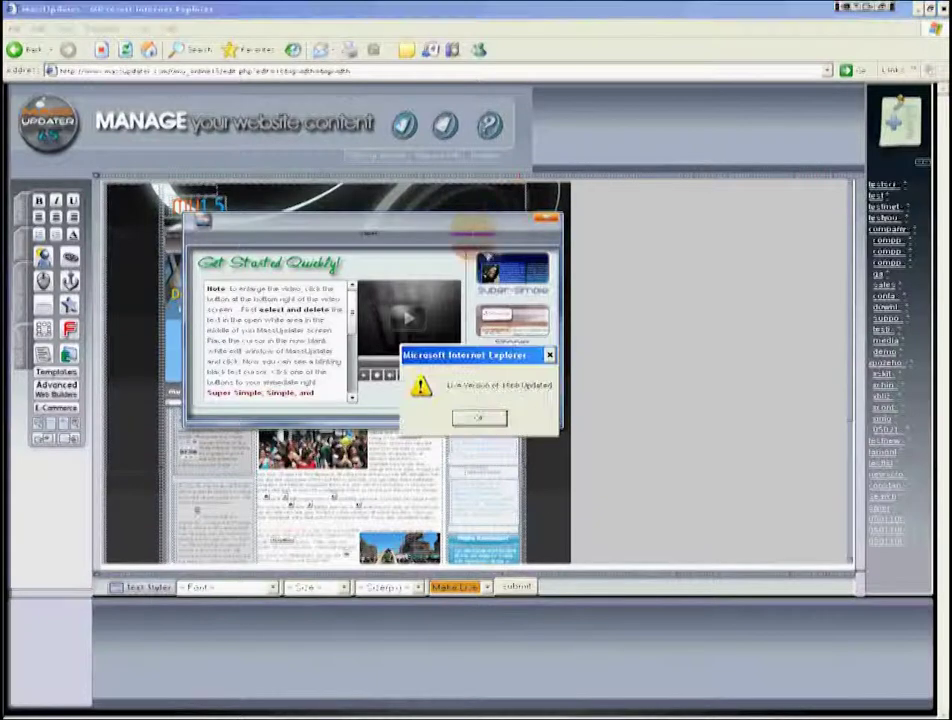
click(478, 414)
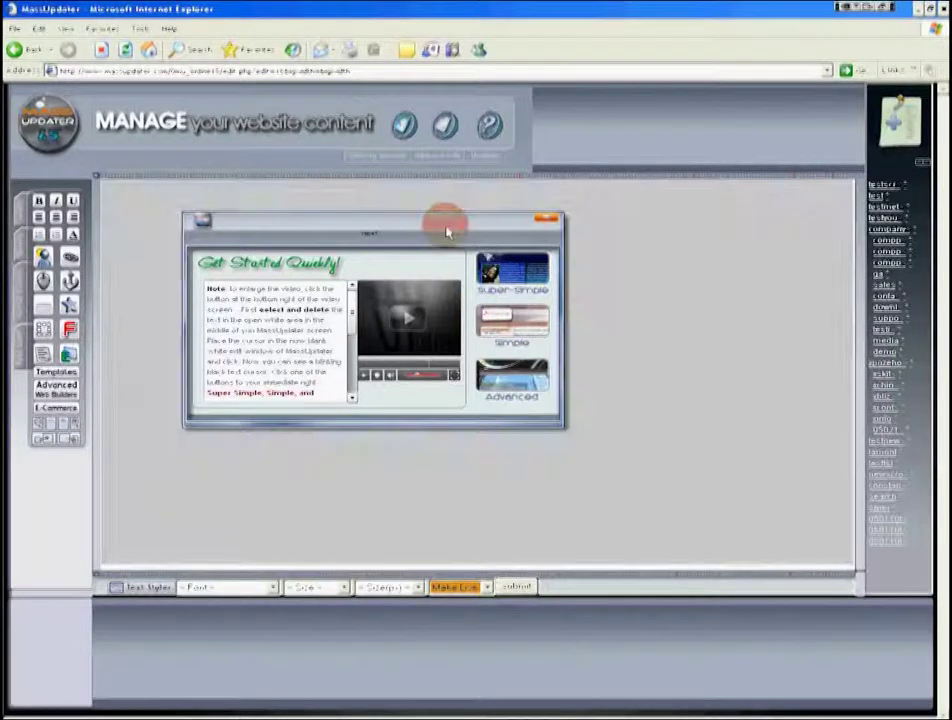
mouse_move(442, 221)
mouse_down()
mouse_move(755, 287)
mouse_move(688, 300)
mouse_up()
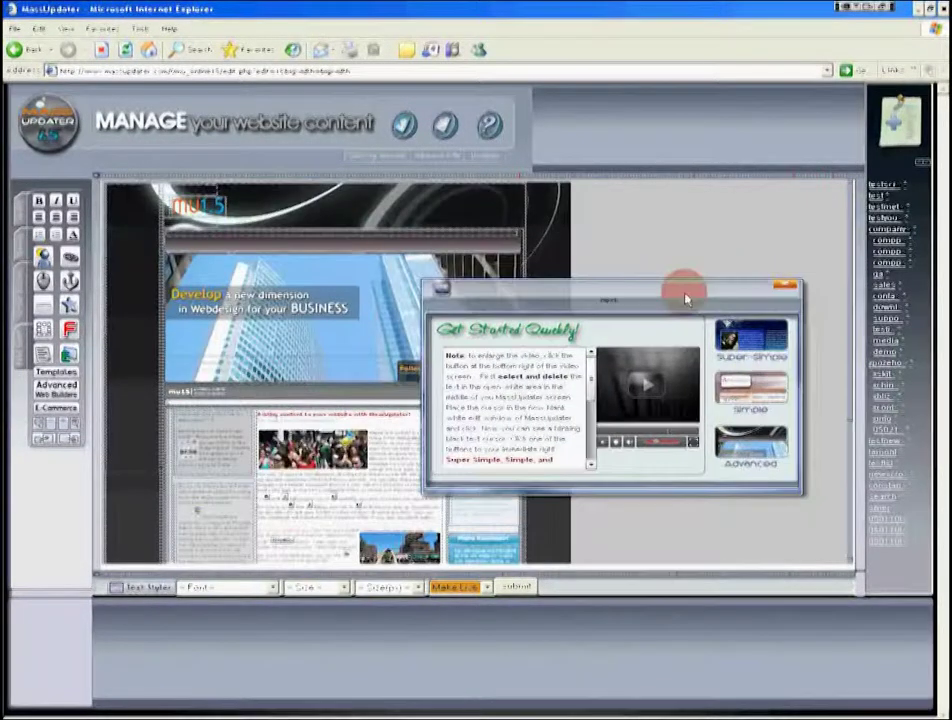
click(780, 290)
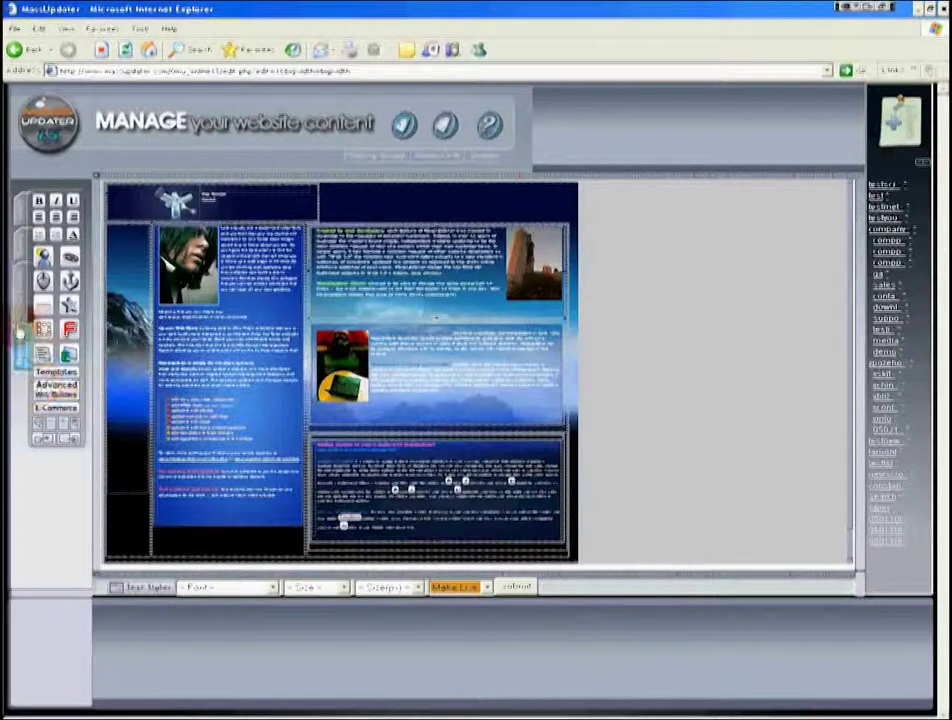
Show the Scroll Box palette of horizontal and vertical colour choices
mouse_move(20, 314)
mouse_down()
mouse_move(265, 422)
mouse_move(88, 273)
mouse_up()
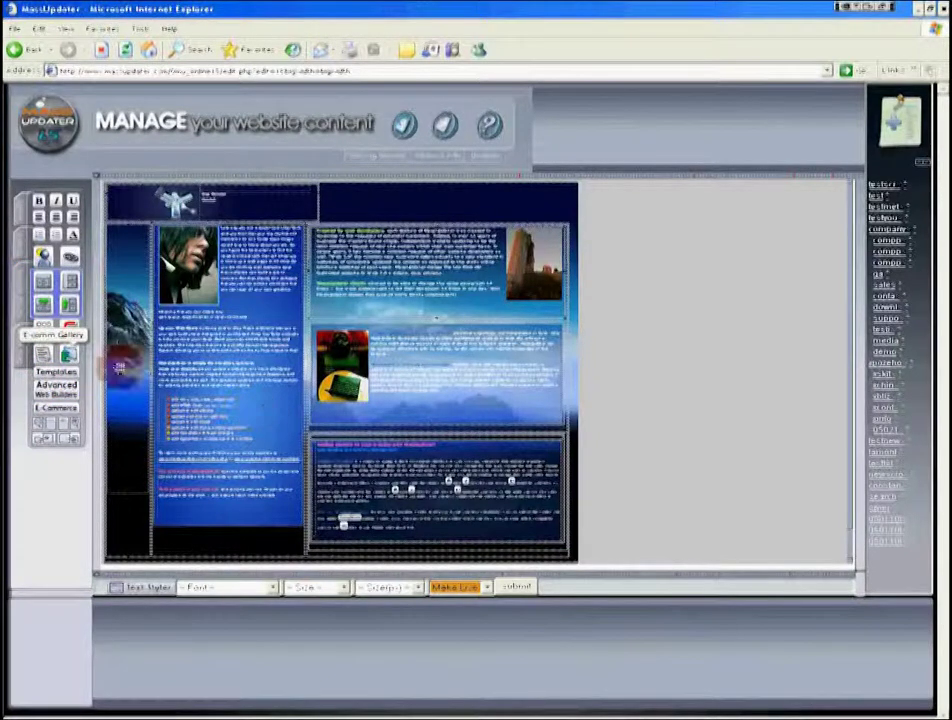
click(45, 284)
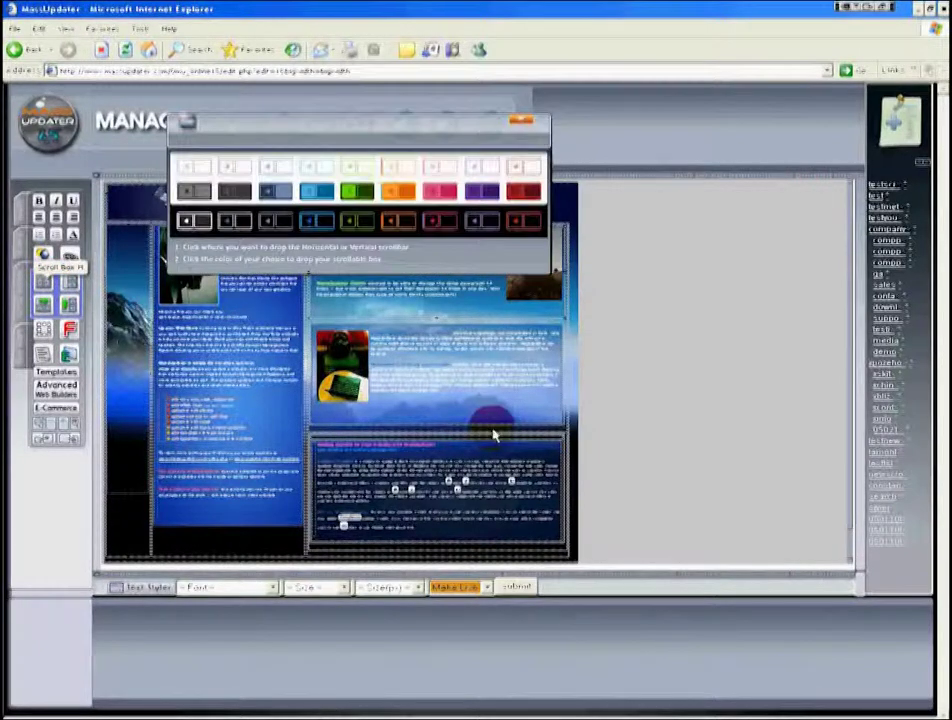
Wrap the left text column in a teal scroll box, then view the page at 100%
mouse_move(386, 146)
mouse_down()
mouse_move(384, 134)
mouse_move(450, 385)
mouse_move(532, 372)
mouse_move(684, 371)
mouse_up()
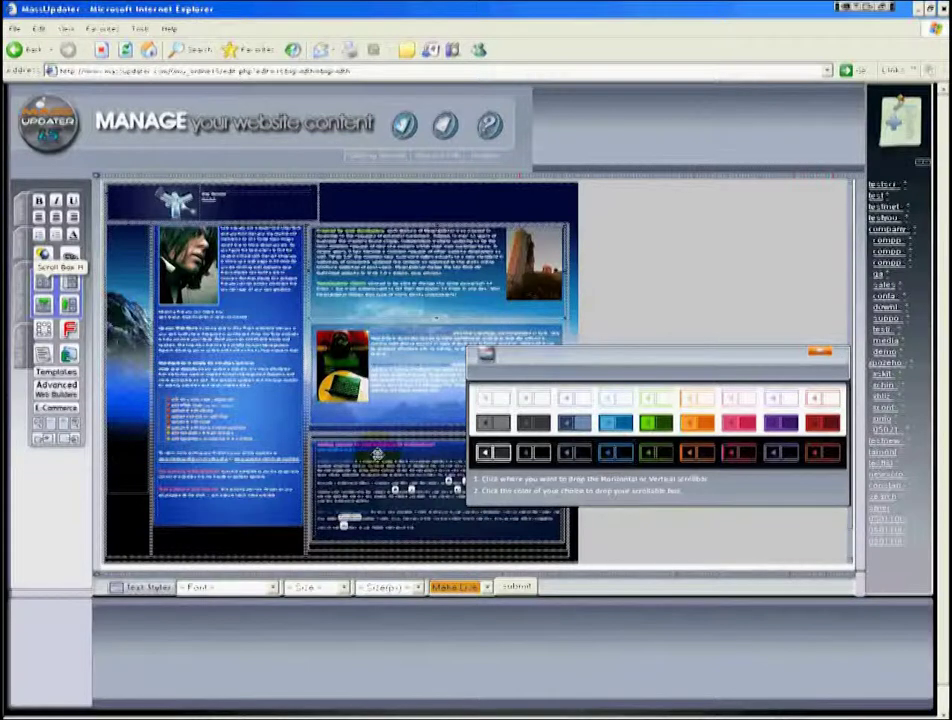
click(541, 427)
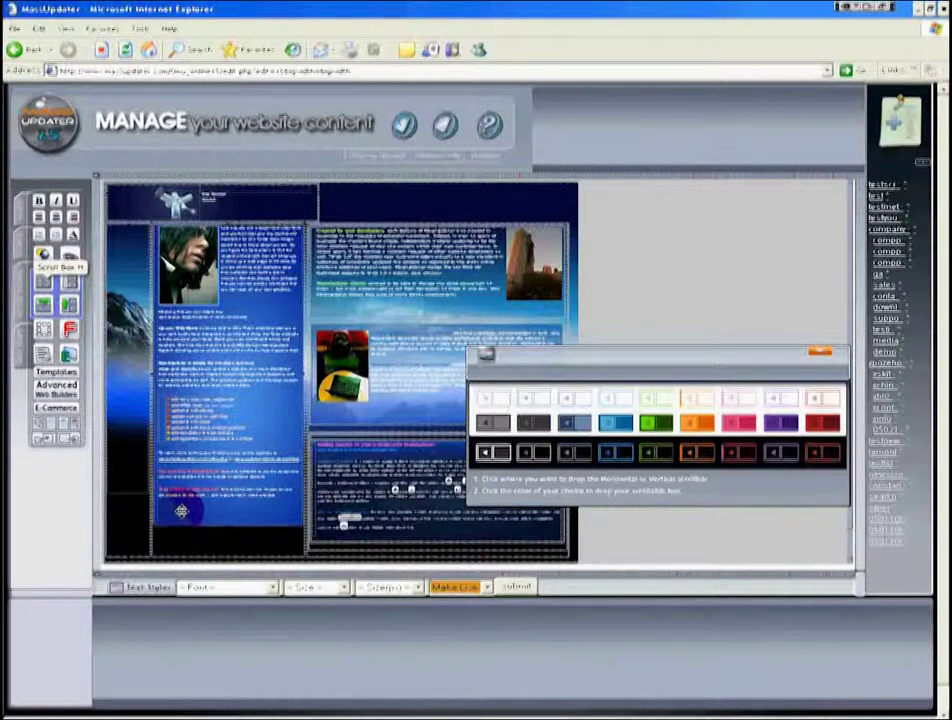
click(180, 512)
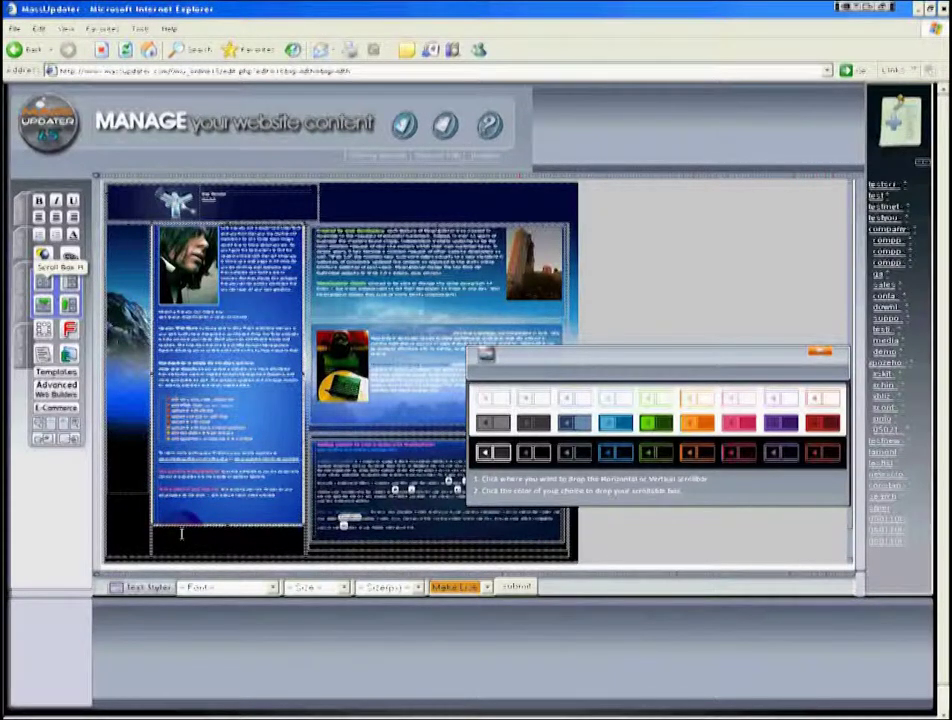
click(619, 426)
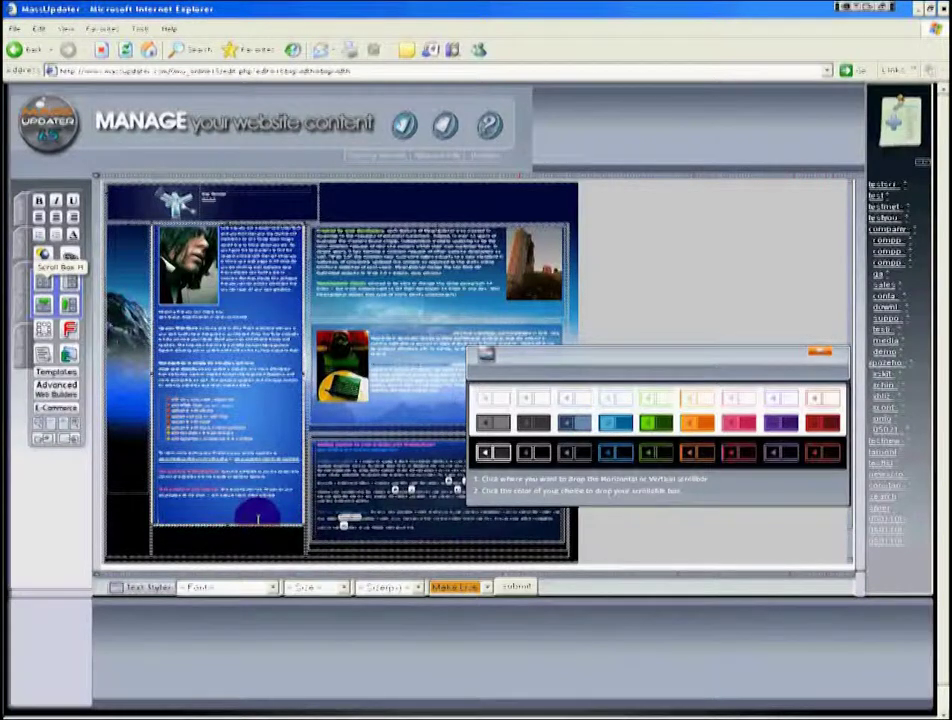
click(73, 470)
click(72, 421)
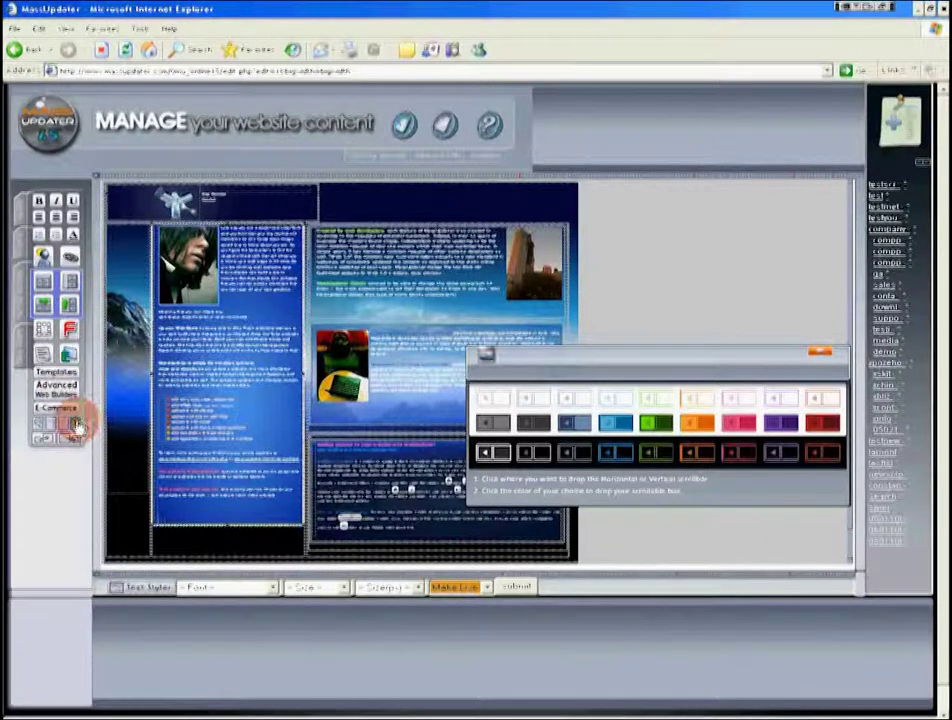
Select the left blue content block, nudging its photo and paragraphs slightly higher
scroll(425, 478, down, 5)
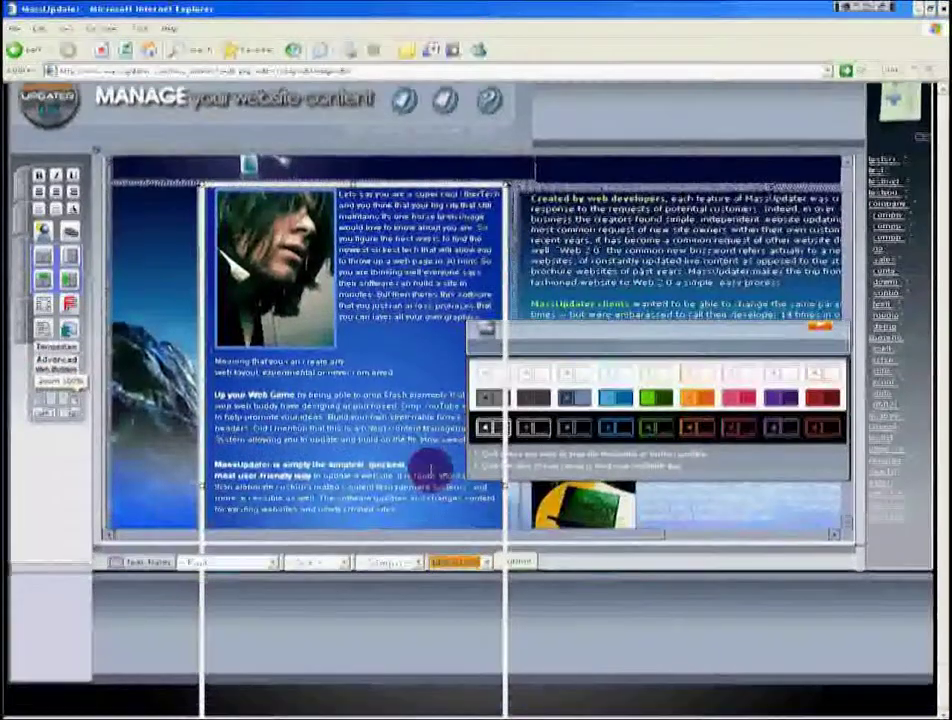
scroll(385, 470, down, 5)
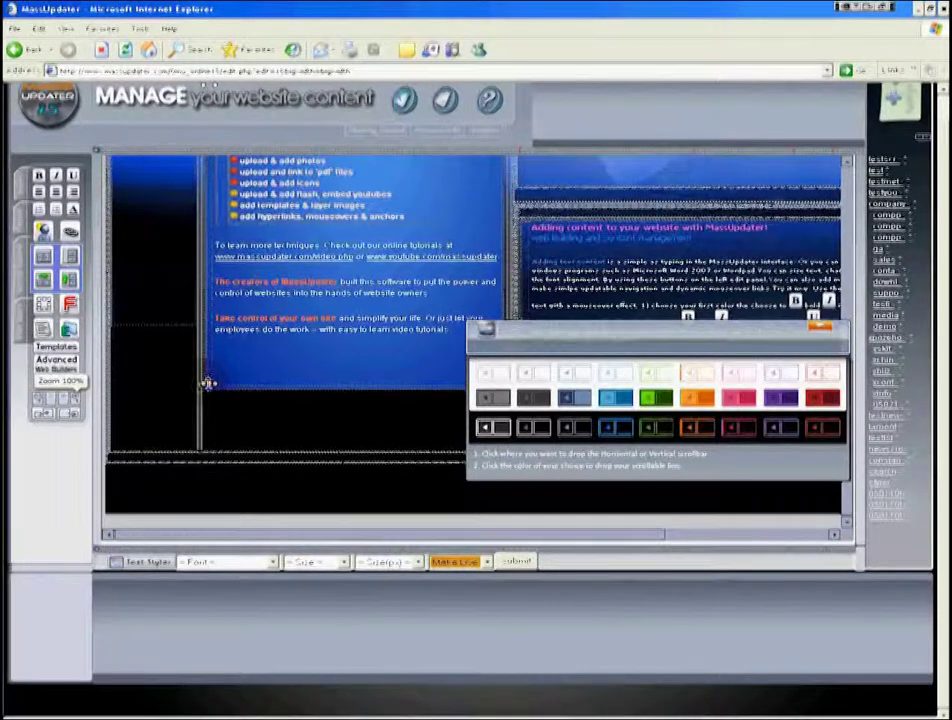
click(334, 380)
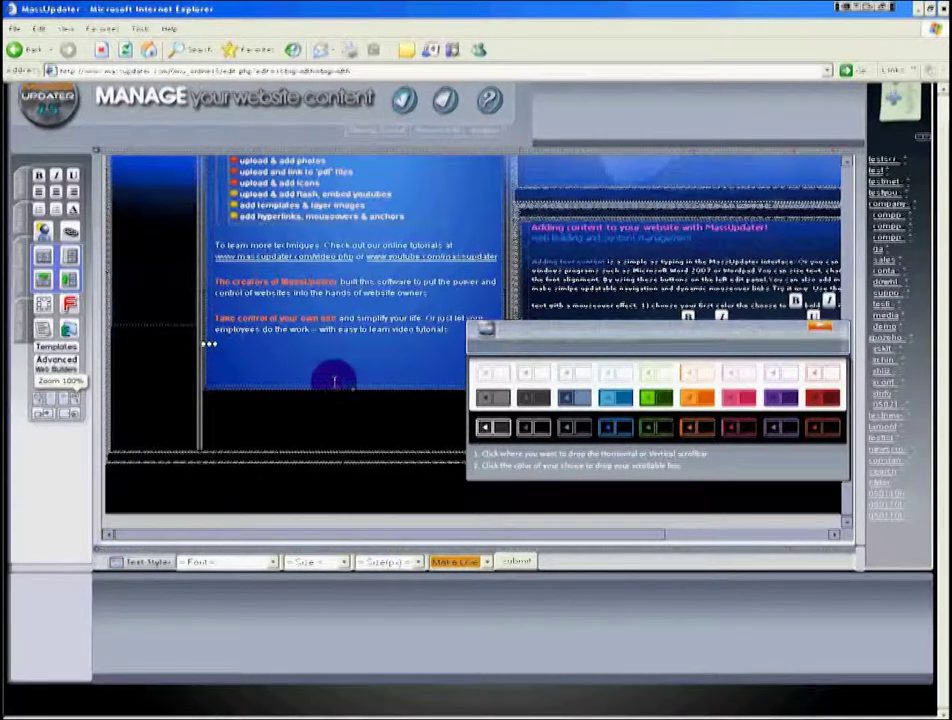
mouse_move(334, 385)
mouse_down()
mouse_move(357, 388)
mouse_move(355, 355)
mouse_move(329, 378)
mouse_move(295, 383)
mouse_move(351, 366)
mouse_move(353, 355)
mouse_move(256, 362)
mouse_move(263, 352)
mouse_move(346, 364)
mouse_move(376, 344)
mouse_move(360, 352)
mouse_up()
click(350, 389)
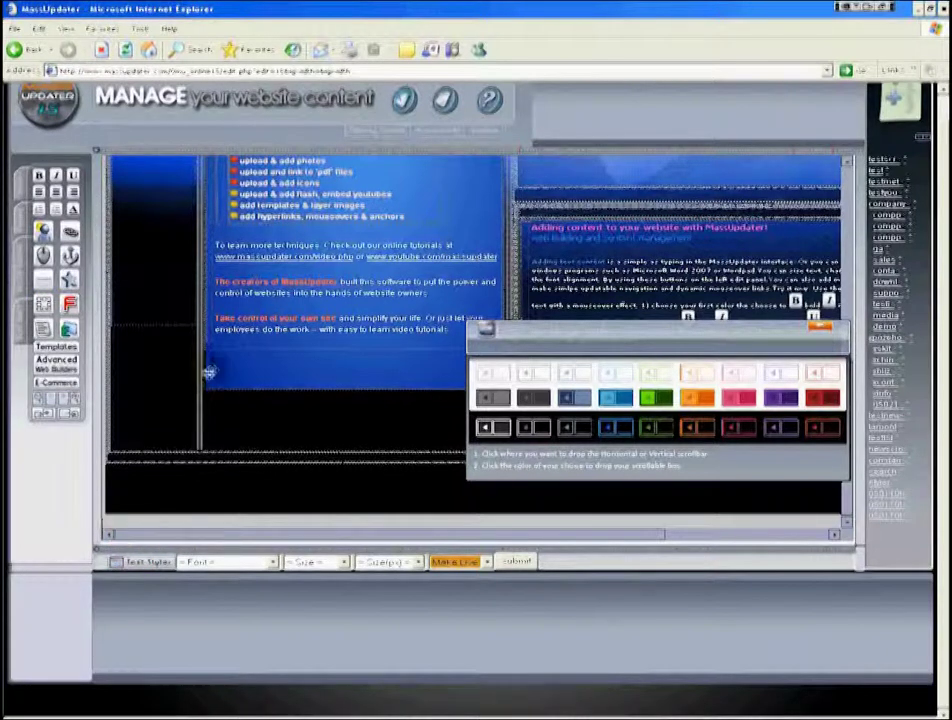
click(261, 373)
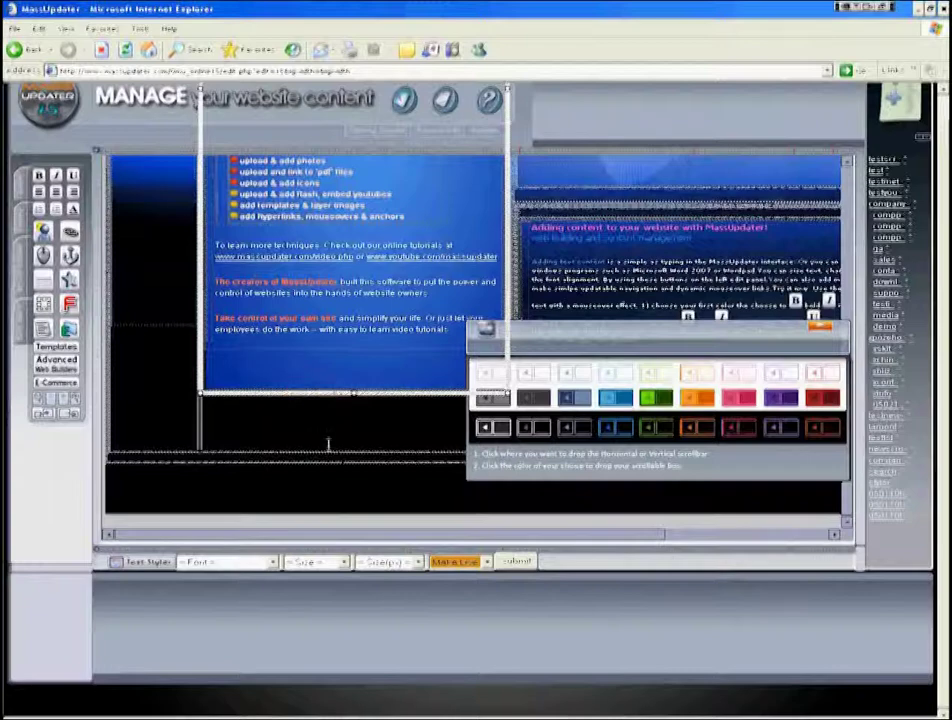
click(308, 377)
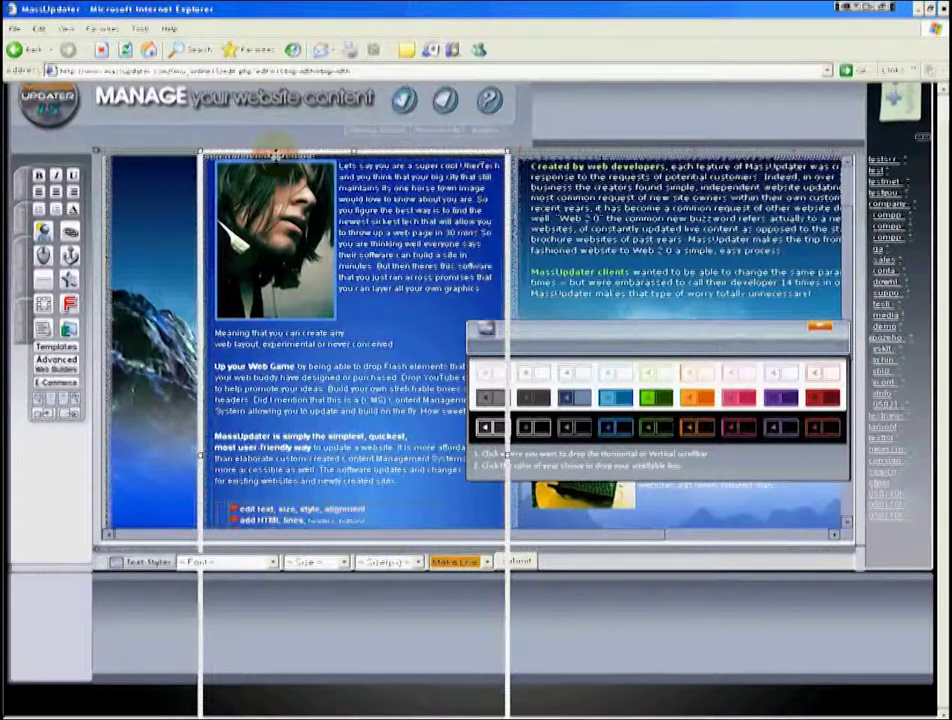
Select all the text in the right-hand text box
click(262, 158)
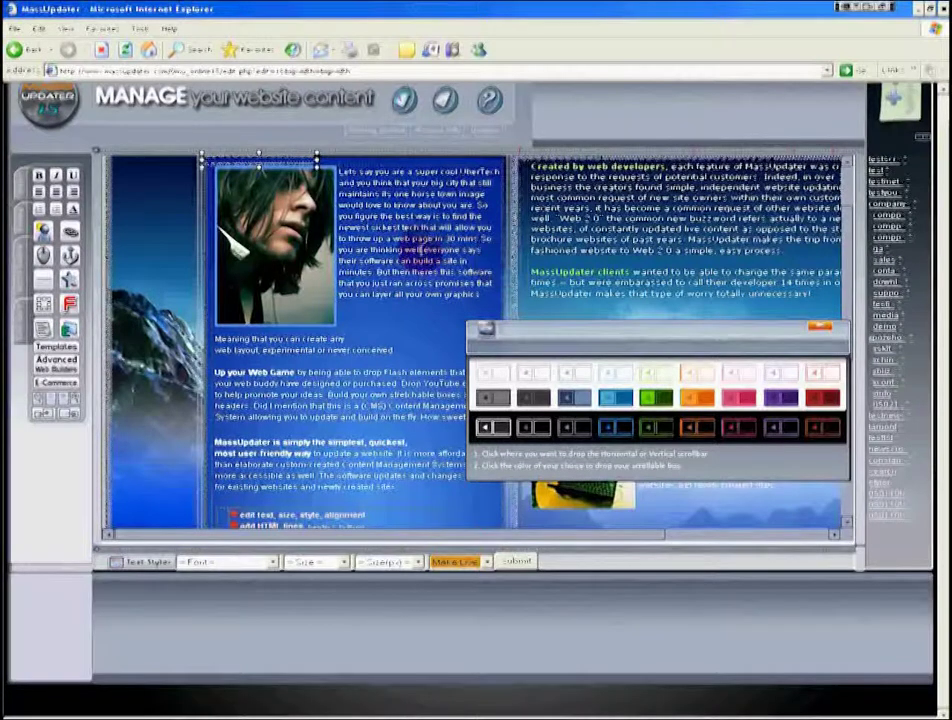
click(533, 172)
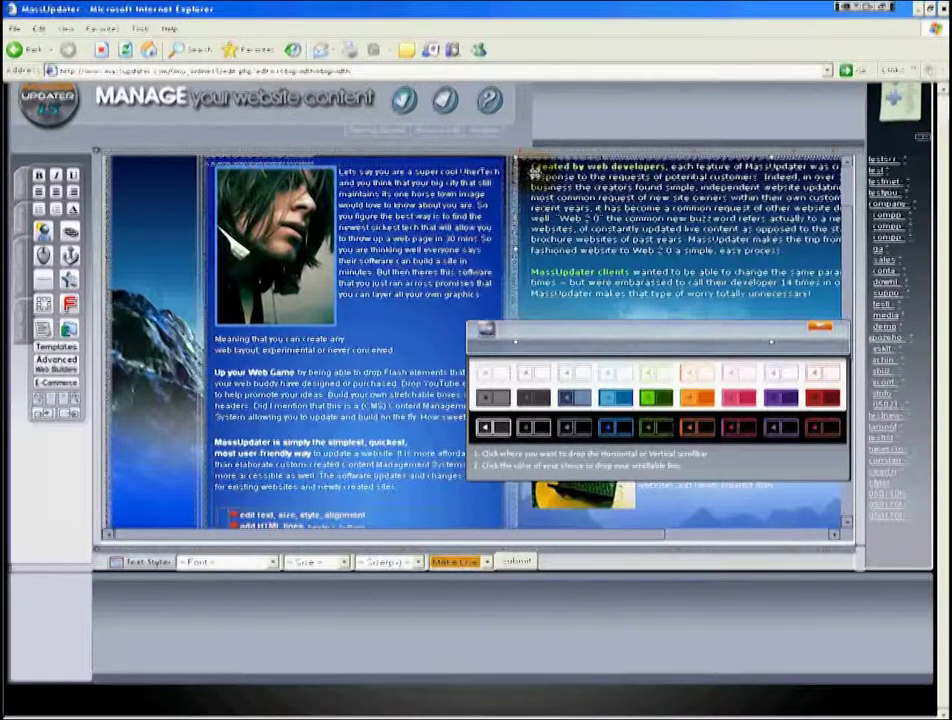
click(533, 166)
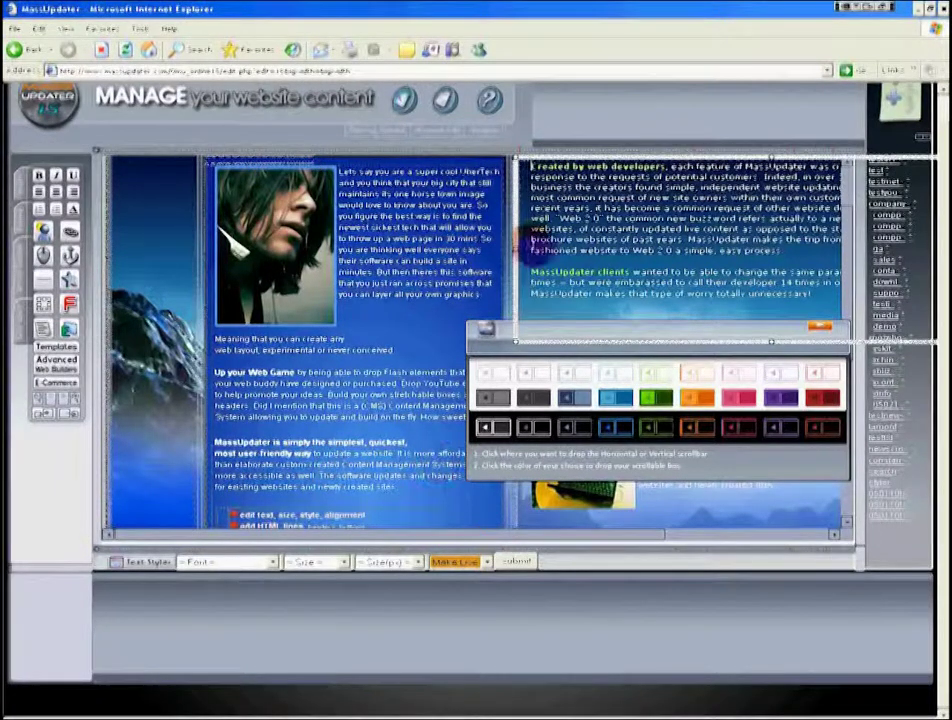
double_click(527, 163)
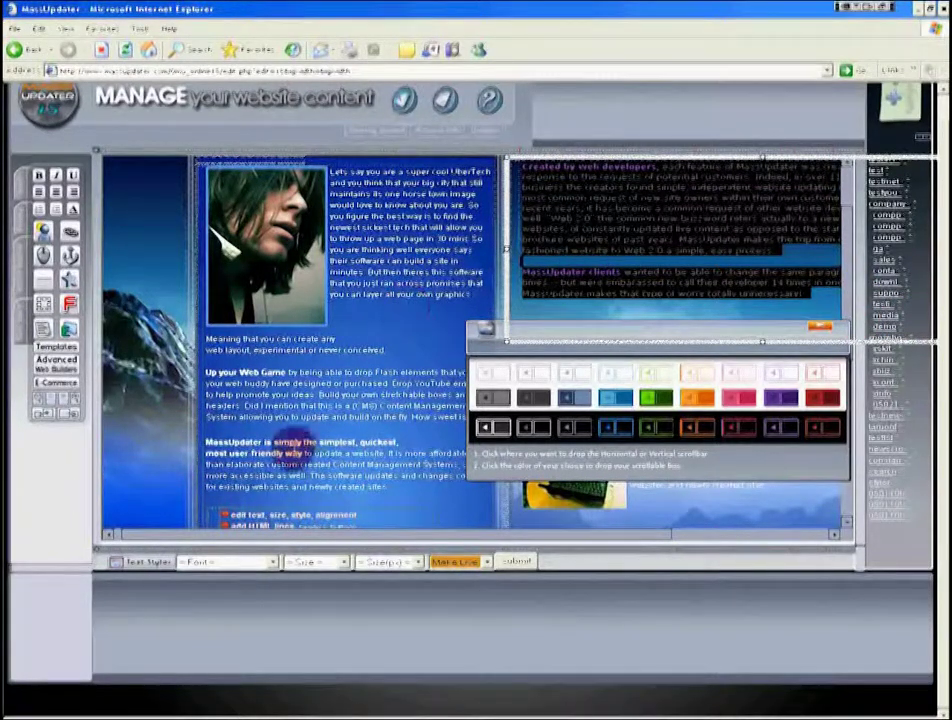
scroll(311, 371, down, 10)
Drop a black scroll box holding the Created by web developers text into the left column
click(344, 361)
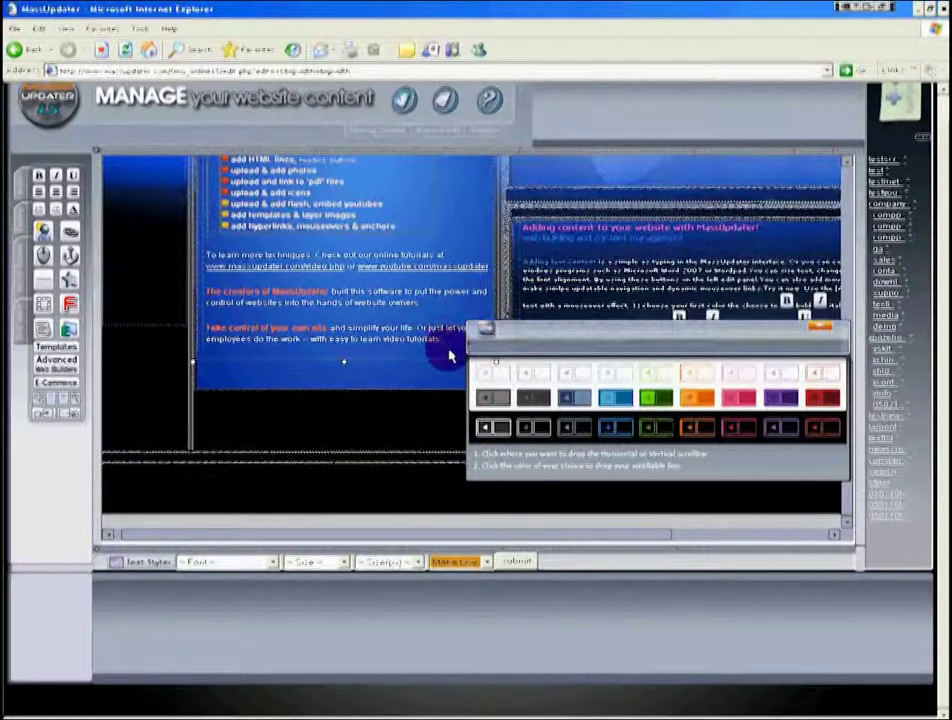
click(447, 362)
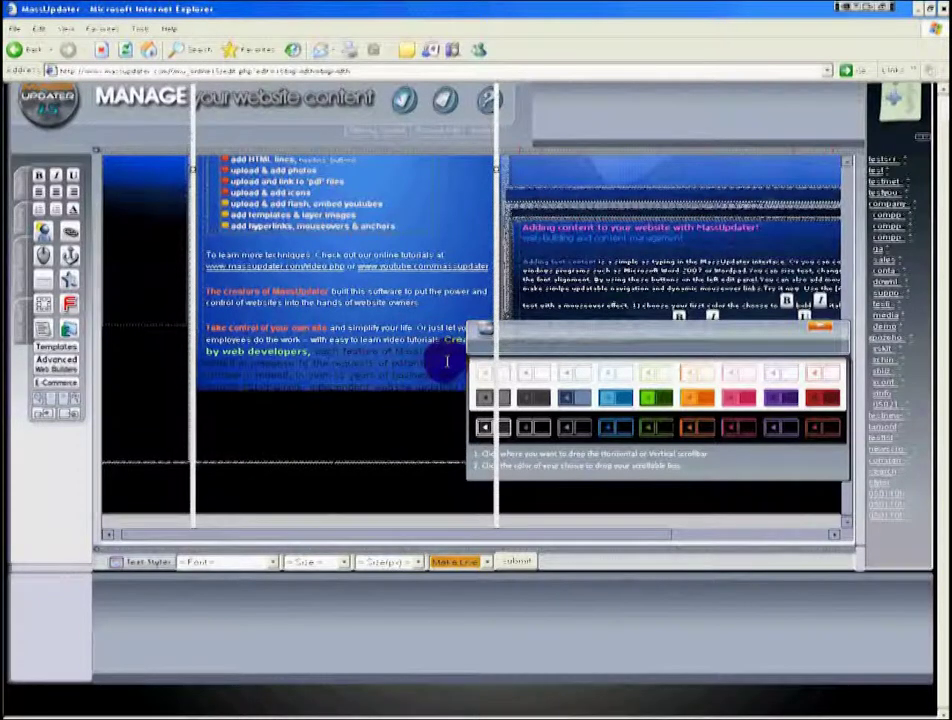
click(500, 430)
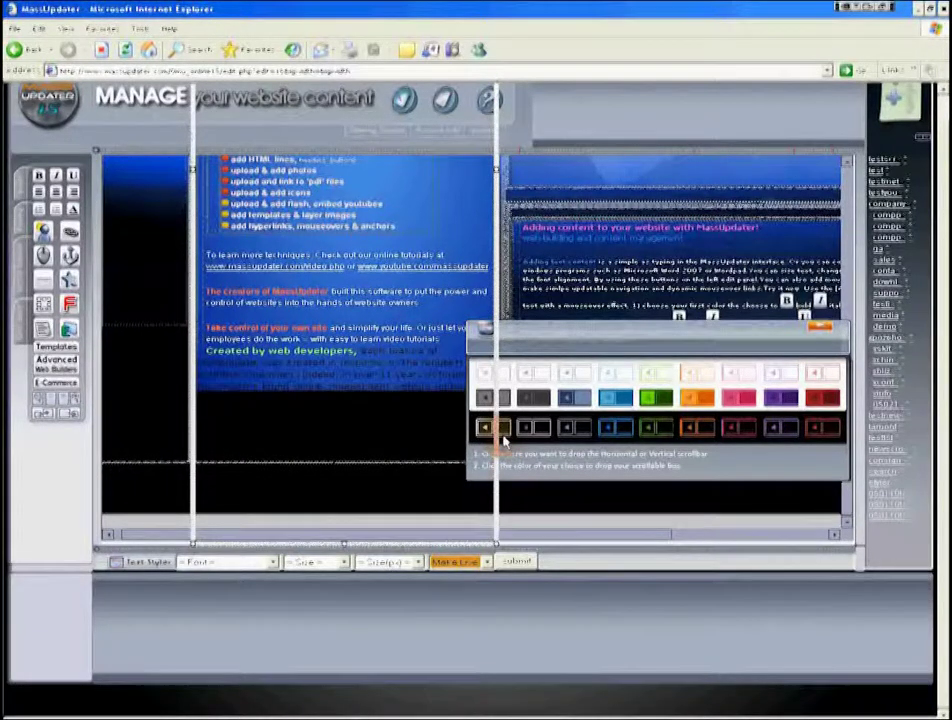
click(356, 360)
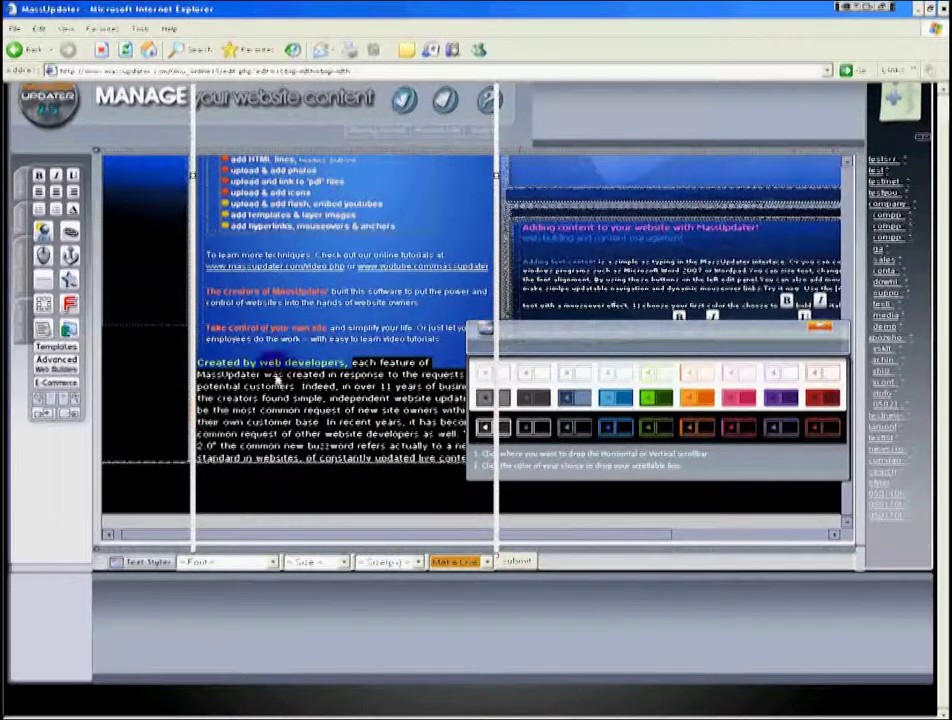
click(315, 180)
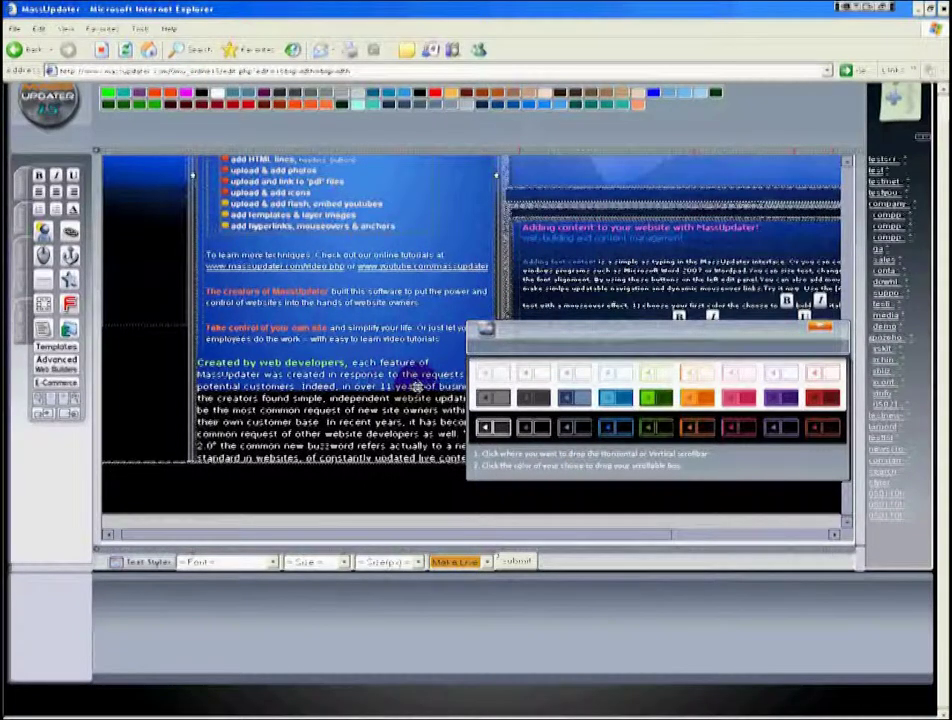
scroll(414, 383, up, 1)
Nudge the Created by web developers box about 10 px right to align with the text above
scroll(414, 383, up, 2)
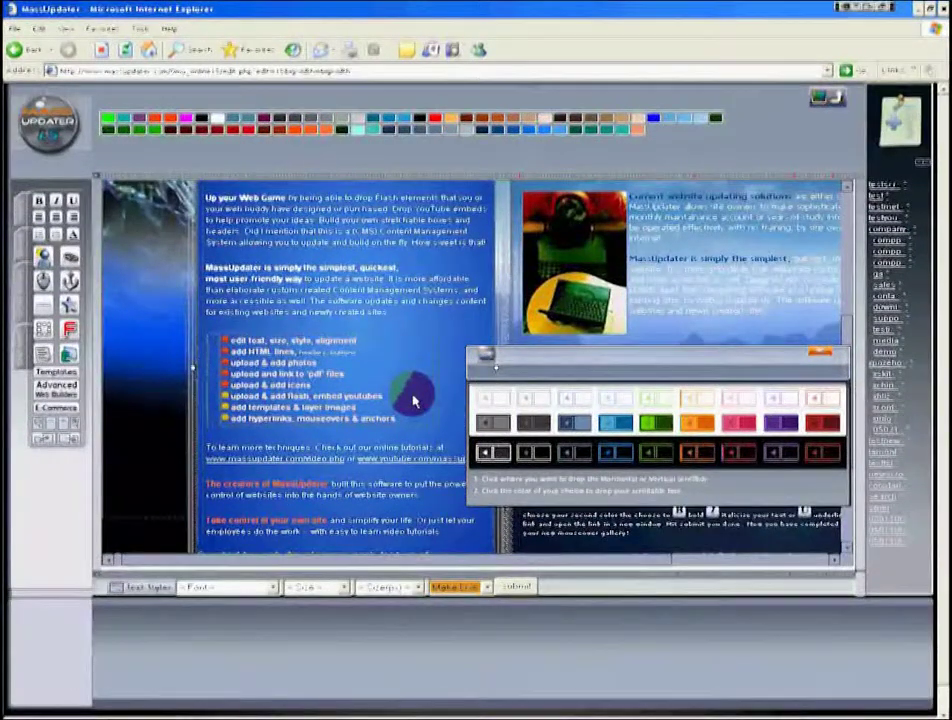
scroll(385, 387, down, 3)
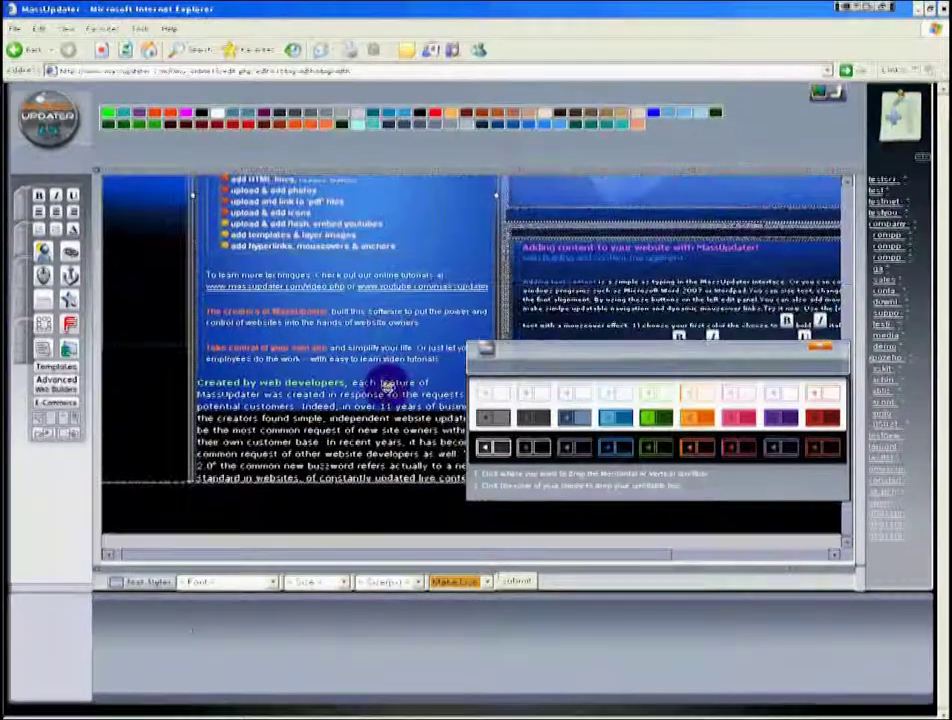
scroll(290, 290, down, 1)
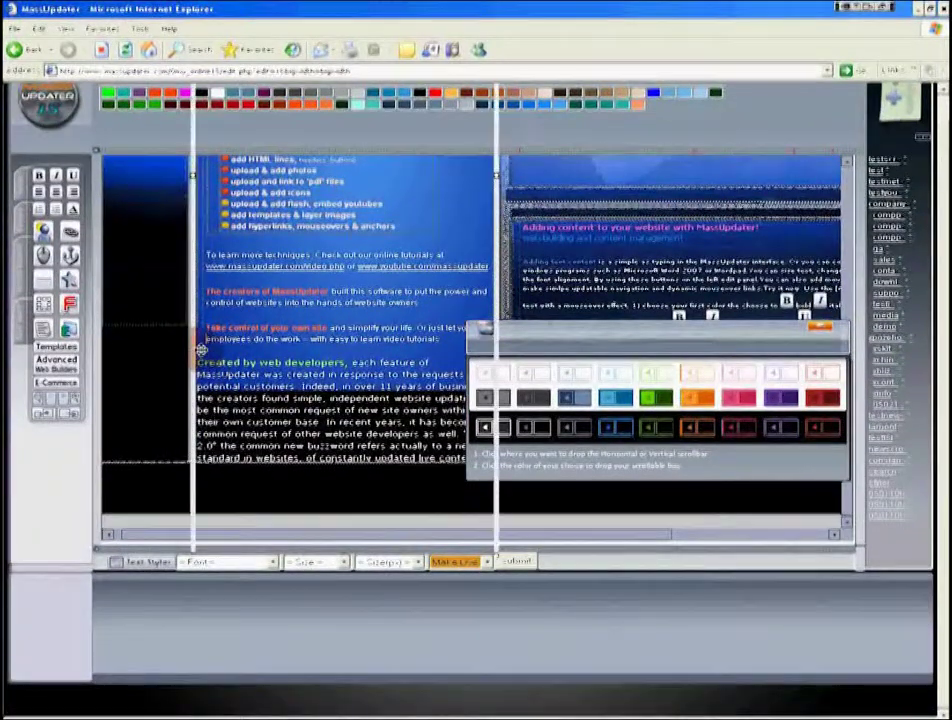
click(200, 353)
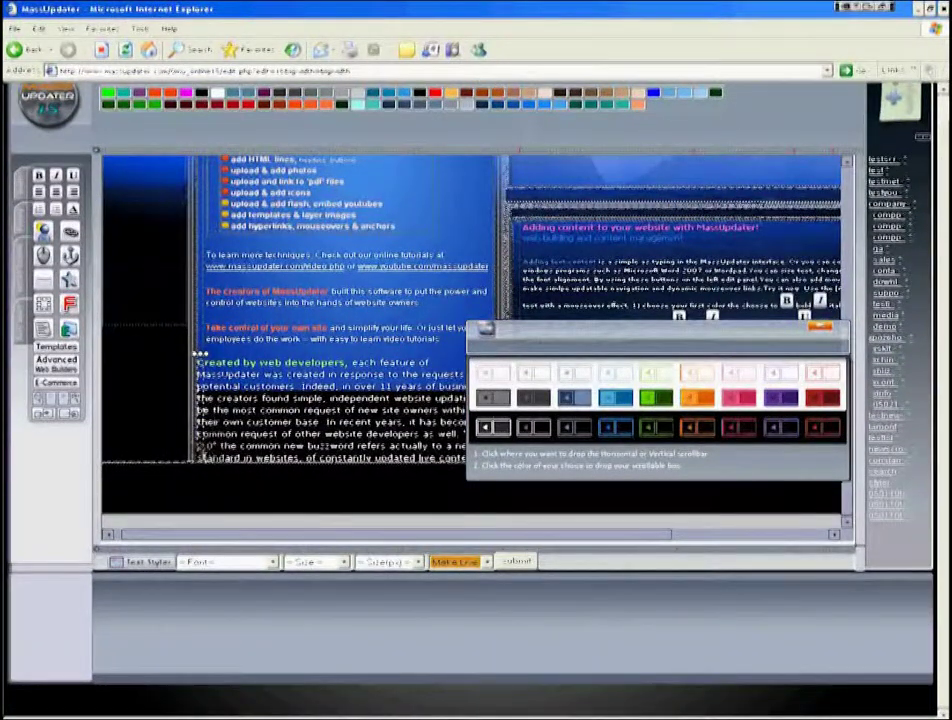
drag(203, 465, 213, 464)
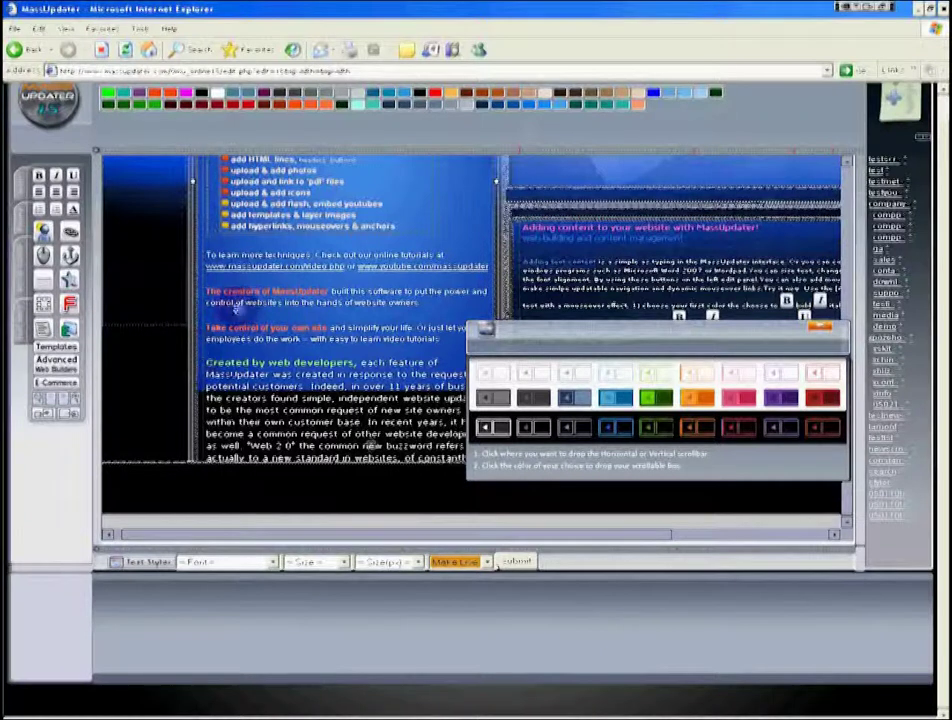
click(226, 440)
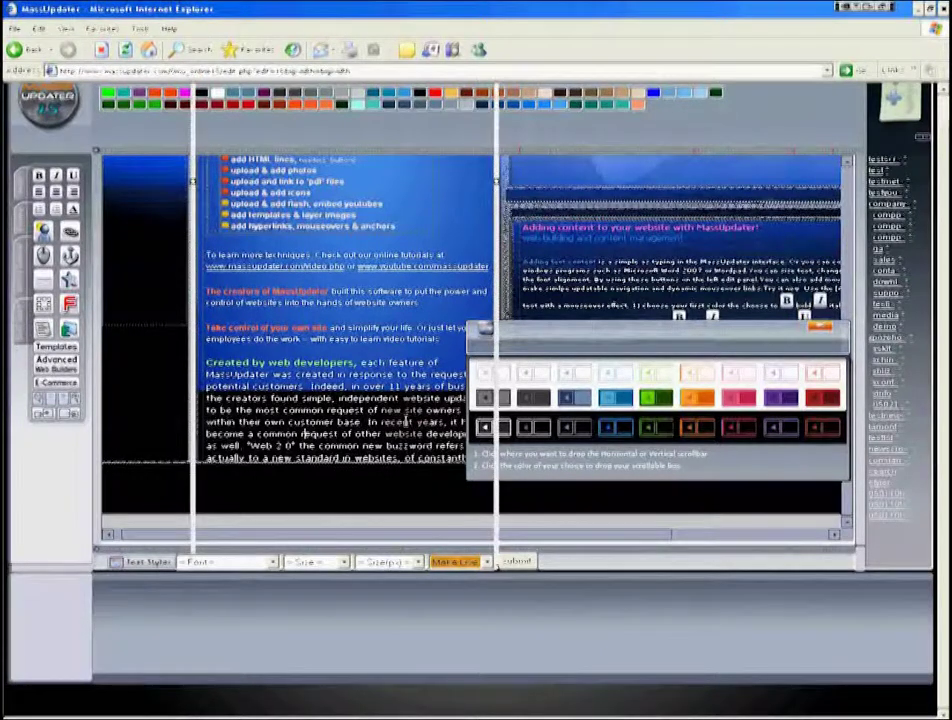
click(498, 512)
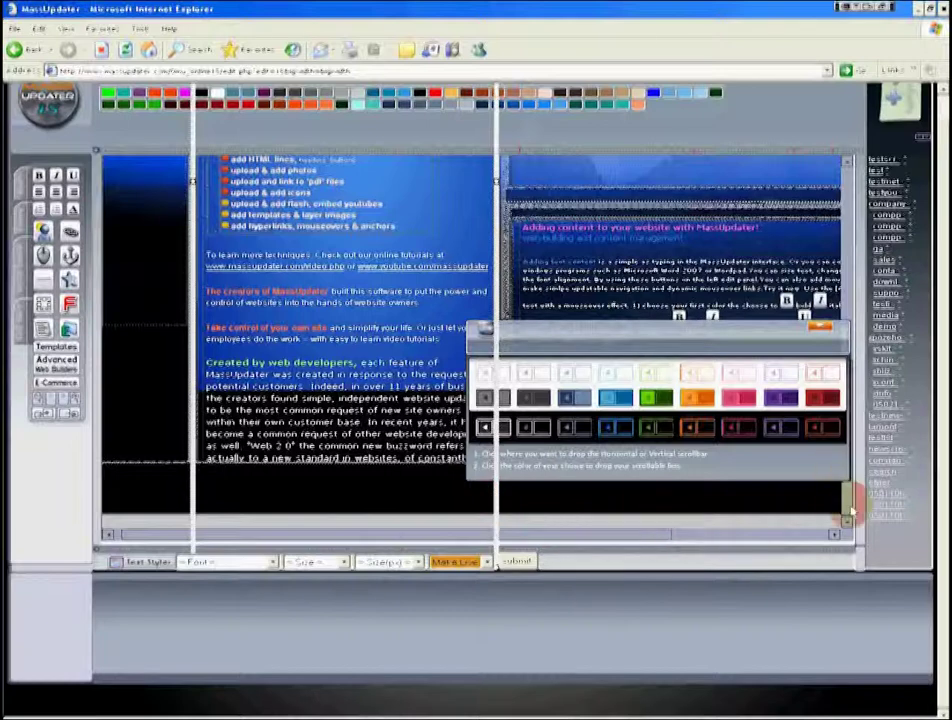
scroll(848, 507, up, 5)
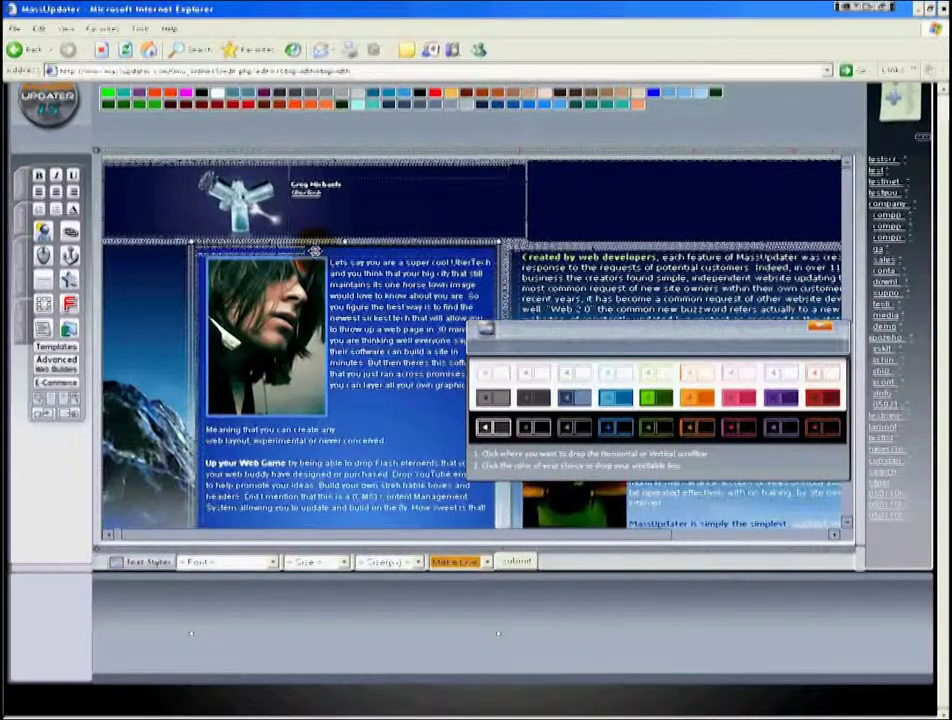
Apply a bright blue scroll box to the left text box and enlarge the photo's paragraph up-right
click(314, 251)
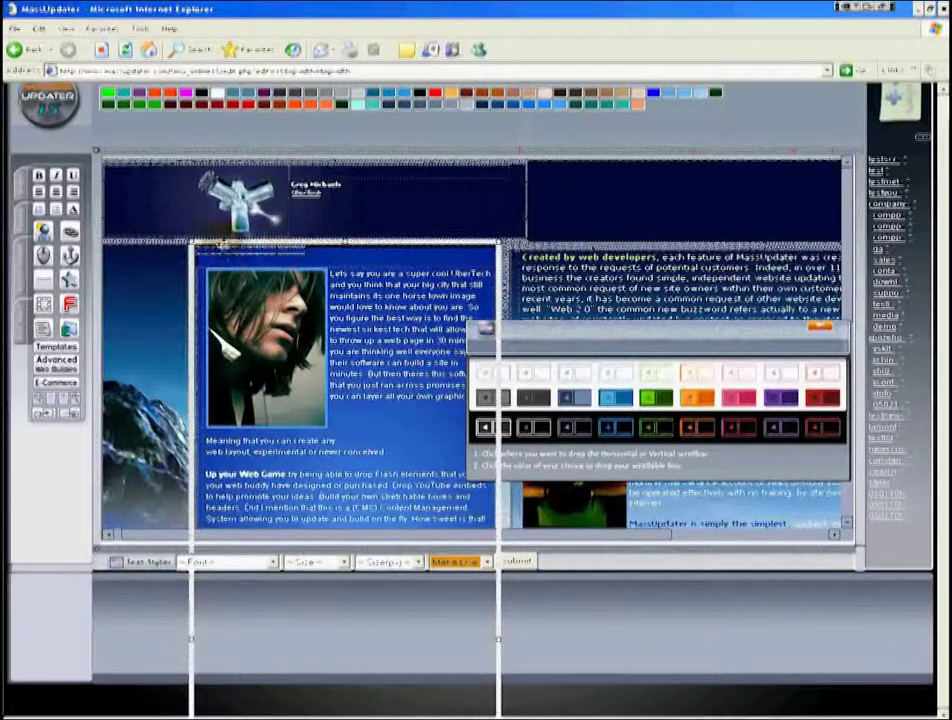
click(613, 400)
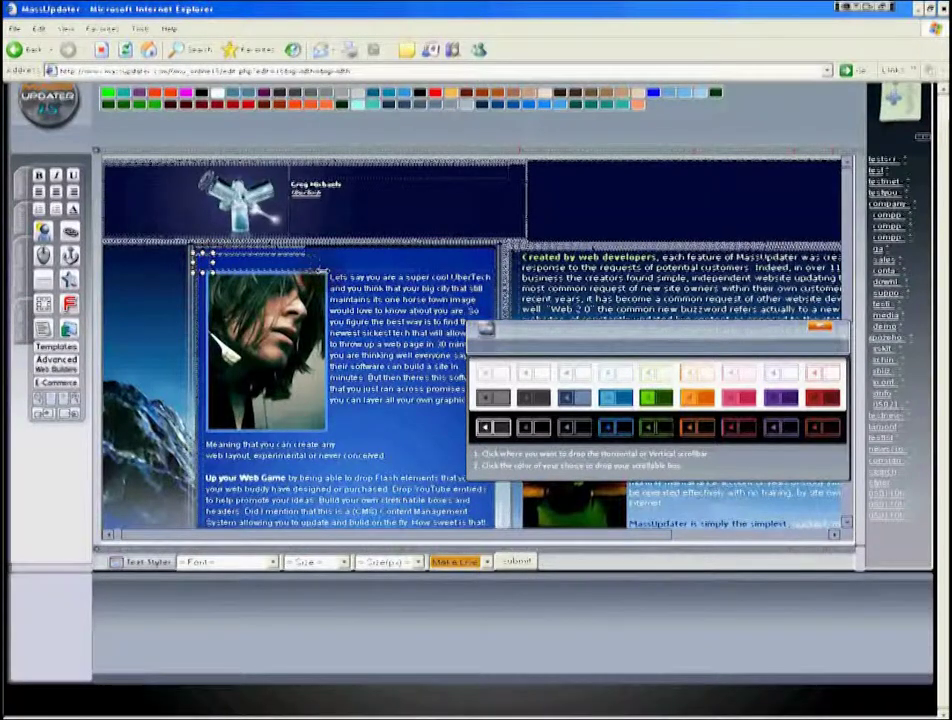
click(216, 290)
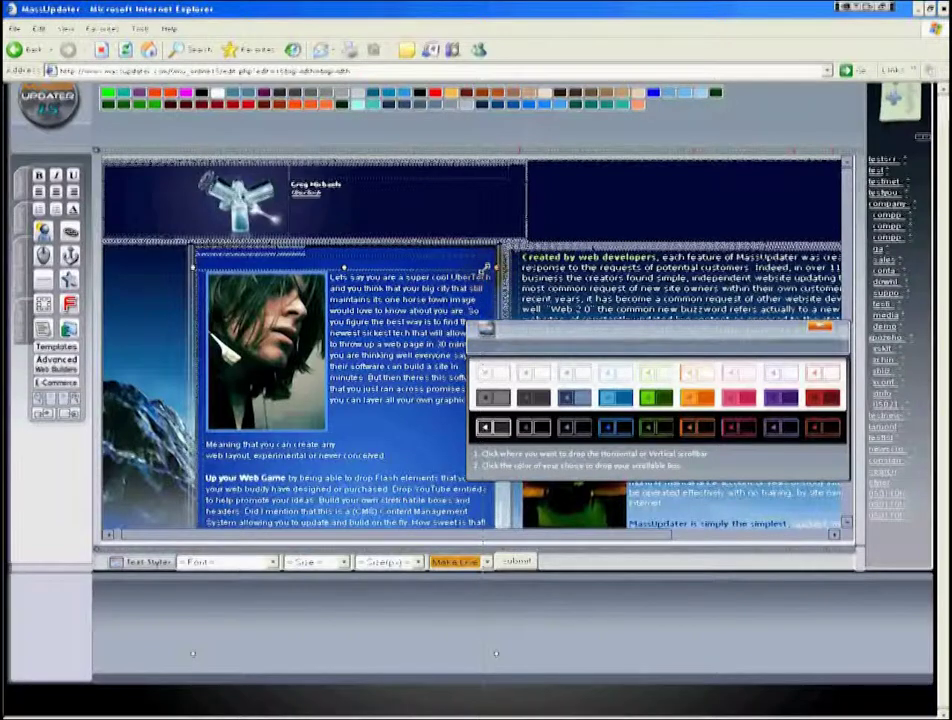
drag(486, 268, 484, 269)
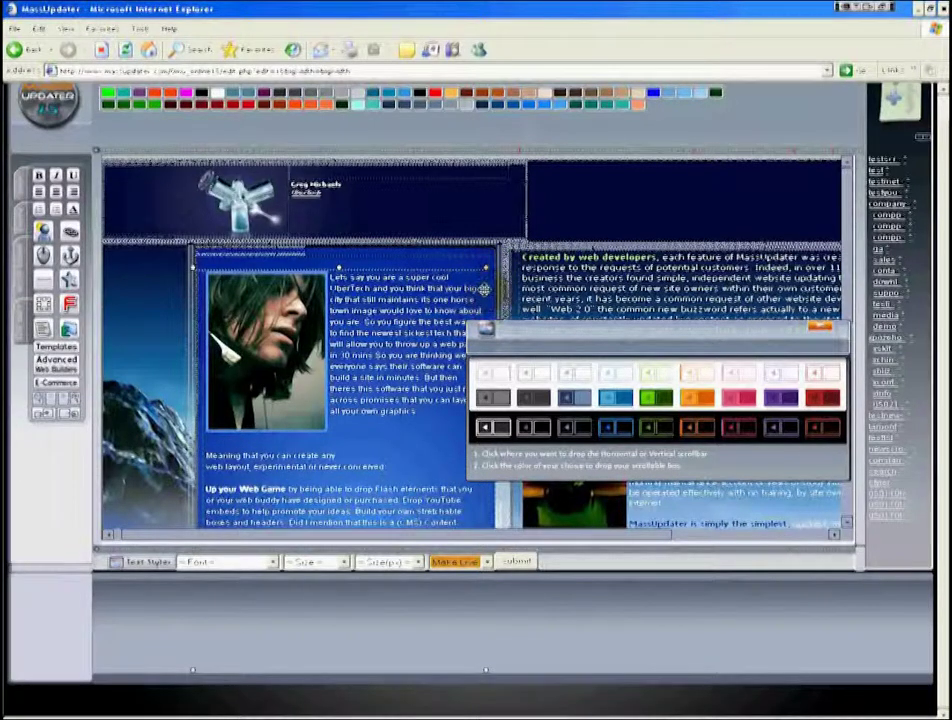
drag(481, 288, 491, 257)
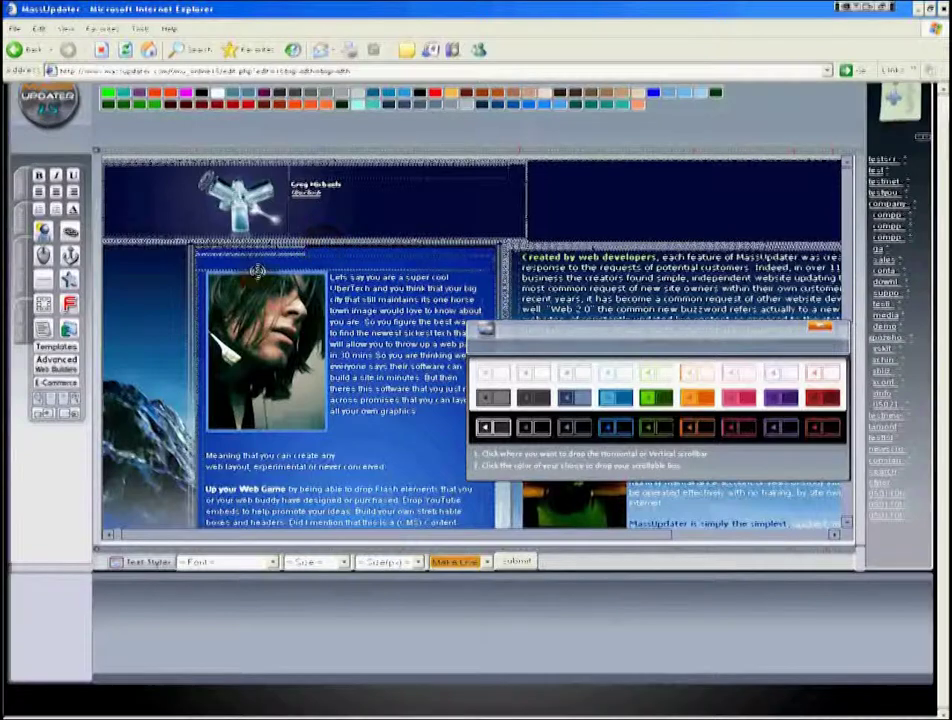
drag(256, 273, 417, 452)
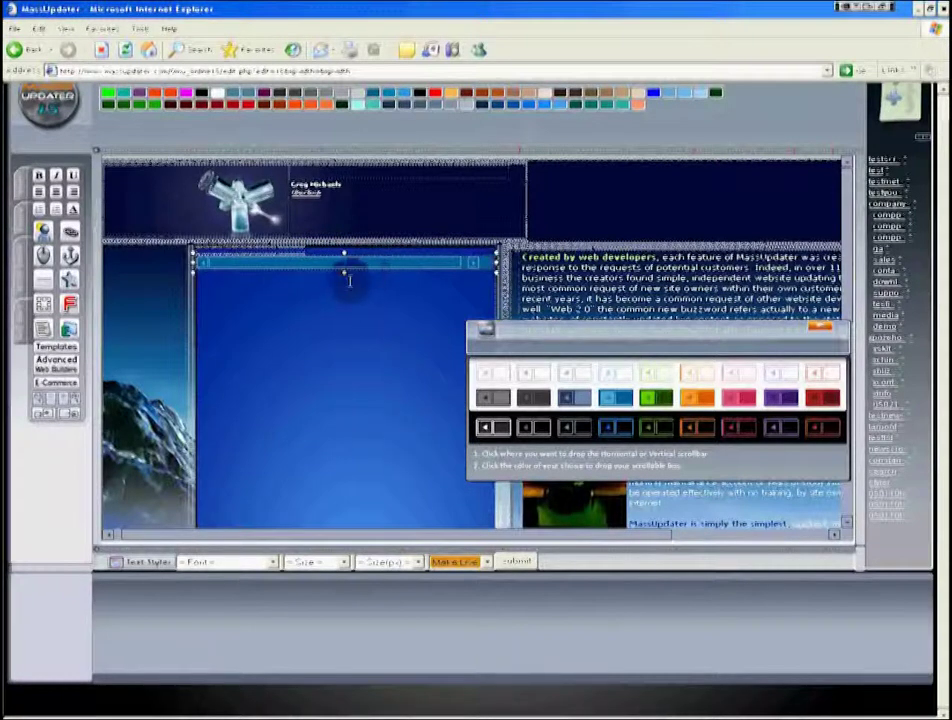
Set the page preview zoom to 50% to see the whole template layout
drag(343, 273, 329, 512)
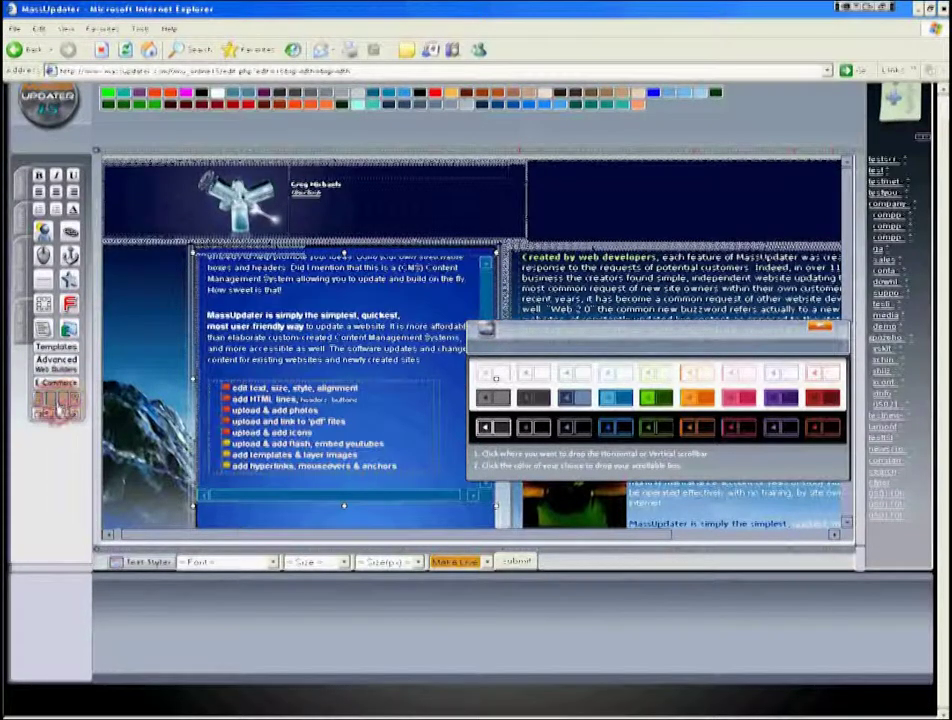
click(57, 402)
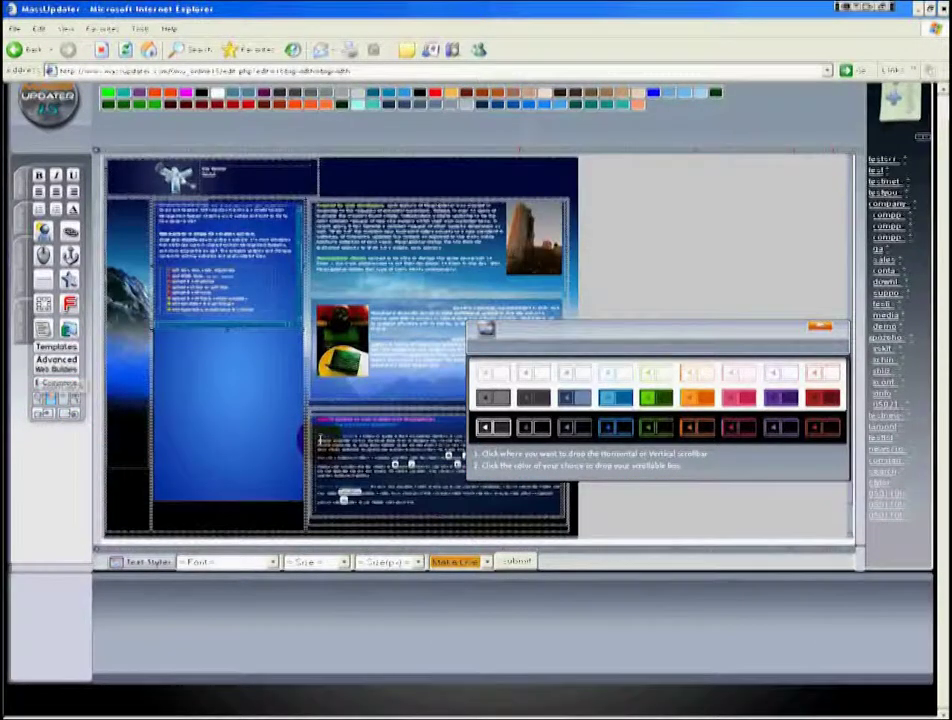
scroll(221, 262, down, 2)
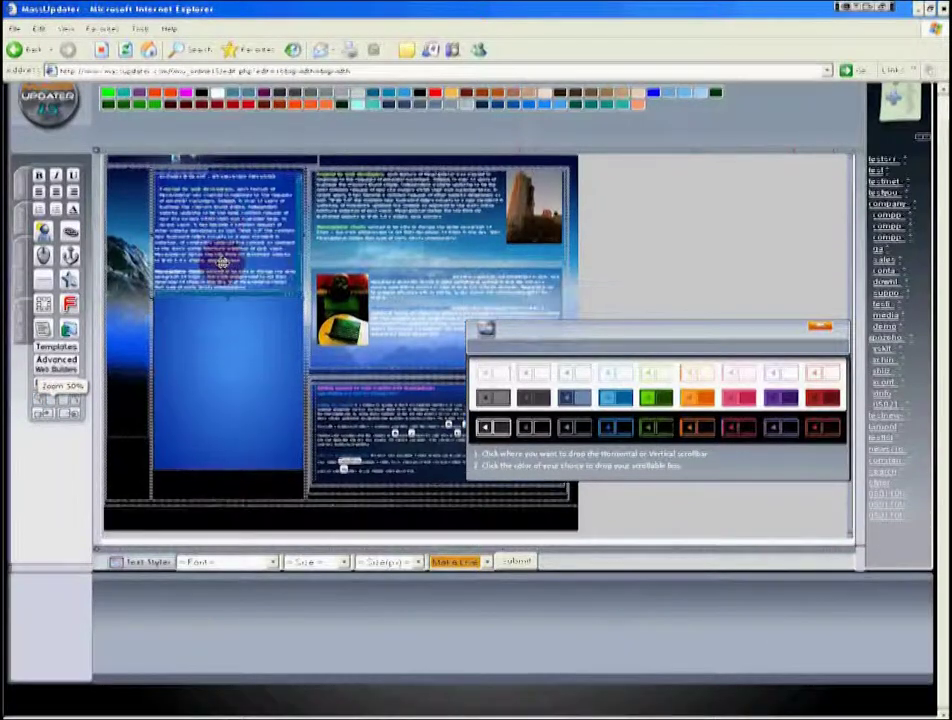
scroll(221, 264, up, 5)
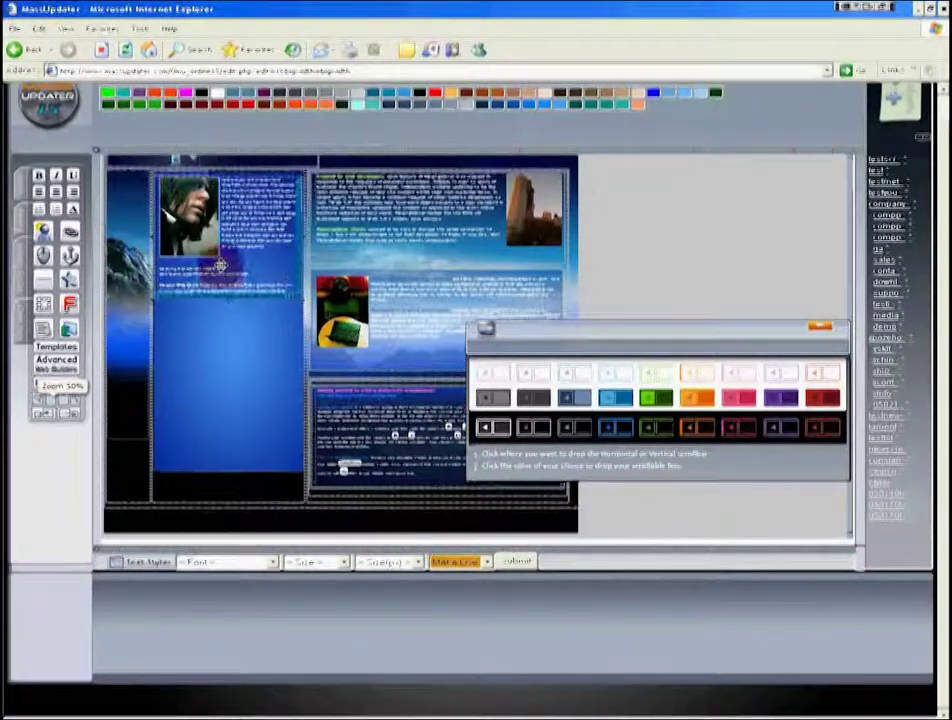
scroll(234, 335, up, 1)
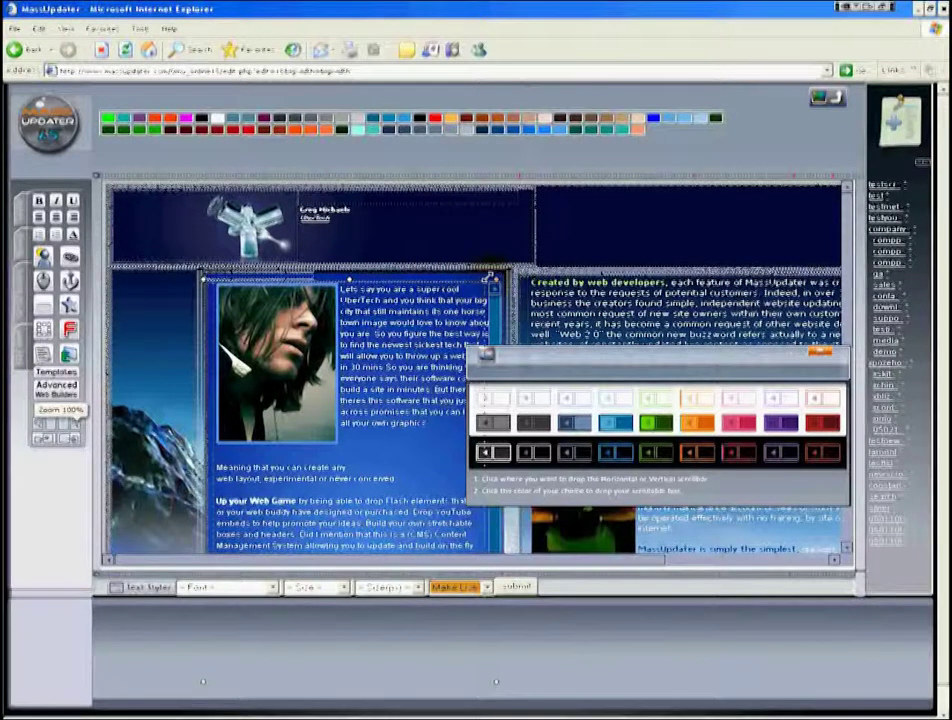
Scroll down to the Created by web developers and MassUpdater clients paragraphs
scroll(325, 410, down, 10)
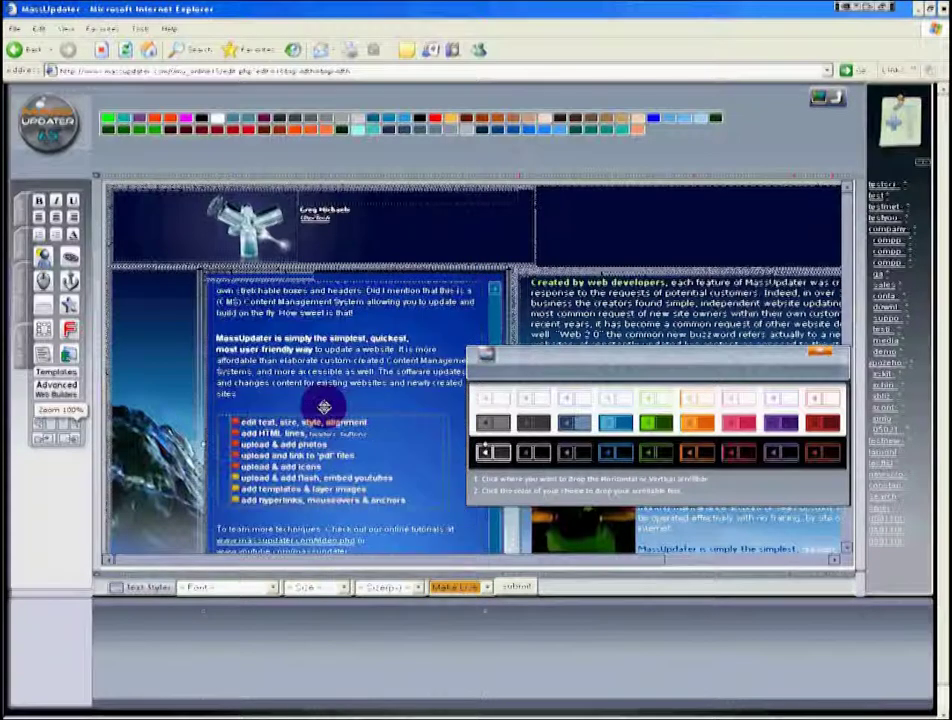
scroll(325, 410, down, 5)
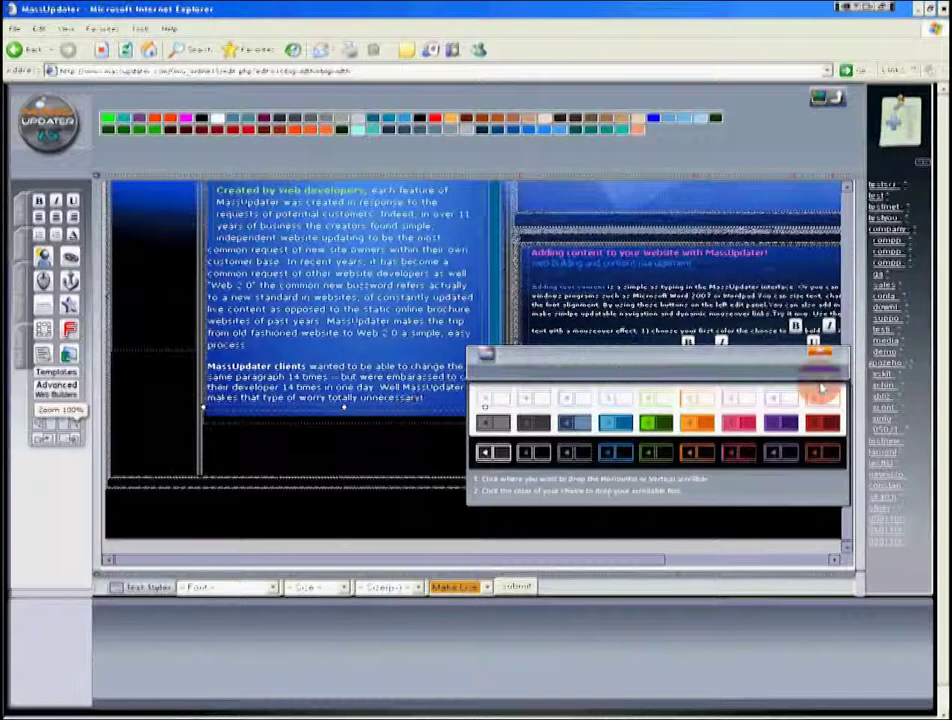
Close the scroll-box colour picker and nudge the text block into place with an even margin
click(819, 358)
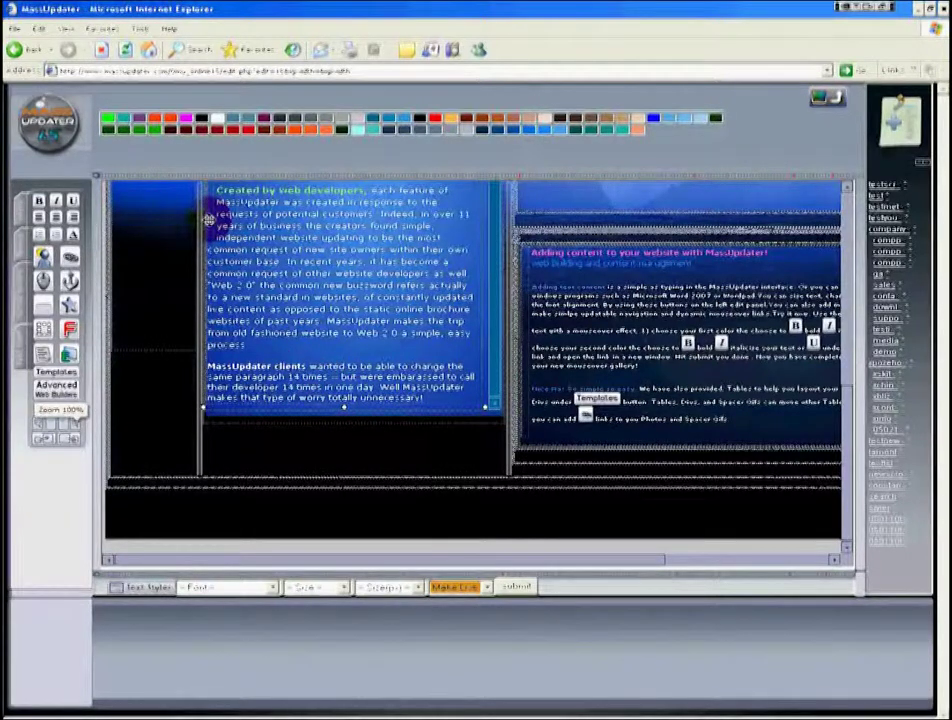
drag(226, 249, 212, 235)
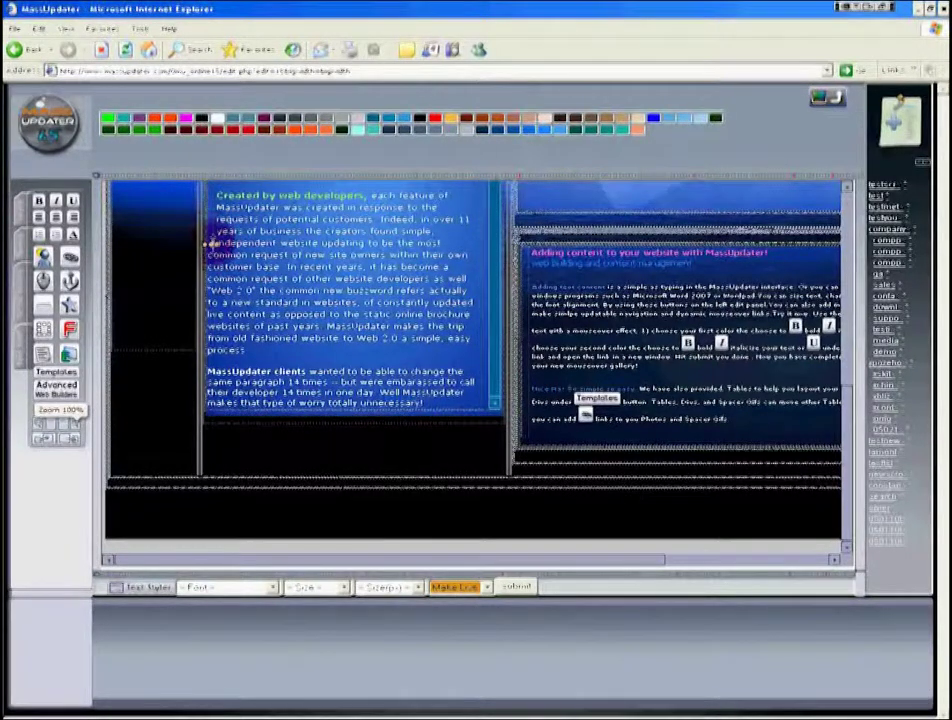
click(209, 415)
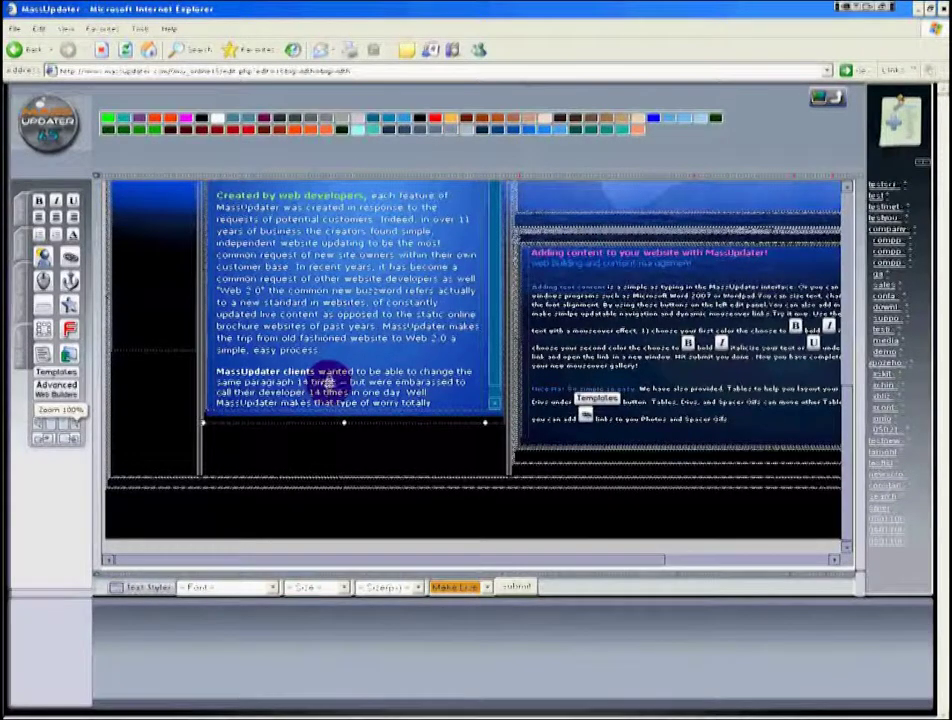
Try colouring the words 'MassUpdater clients' red, then undo the change
click(316, 371)
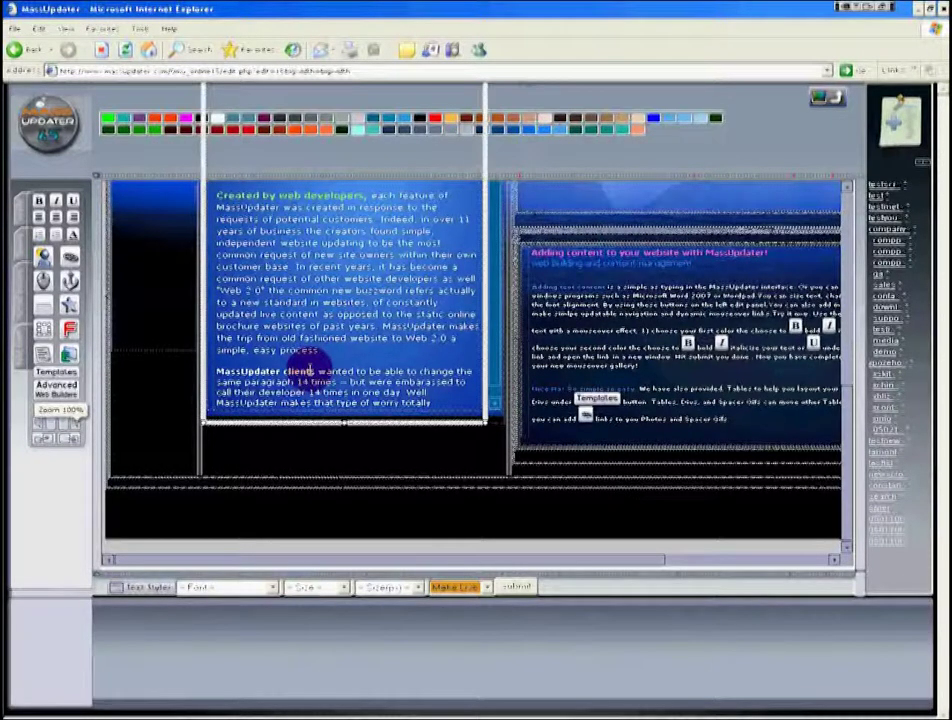
drag(316, 371, 217, 372)
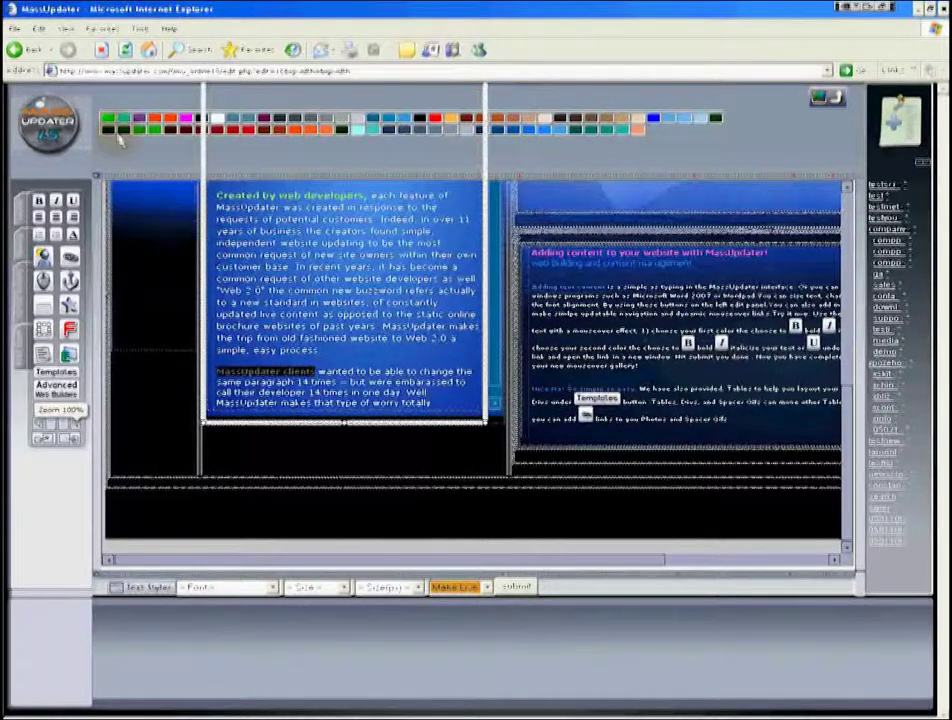
click(118, 129)
click(335, 357)
key(ctrl+z)
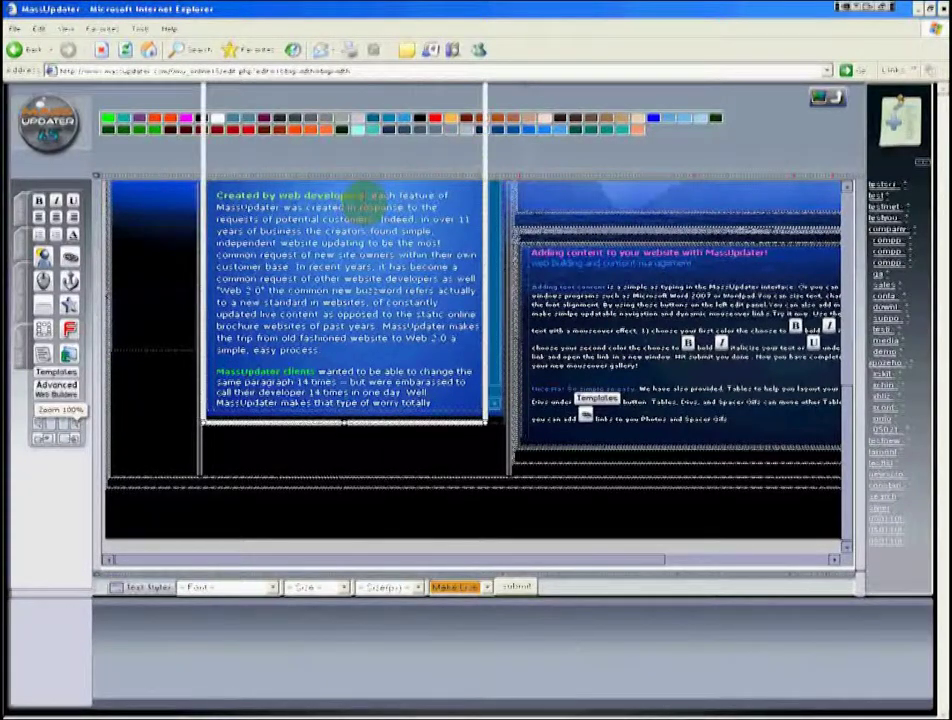
Colour the 'Created by web developers' heading green and publish the page live
drag(366, 193, 218, 197)
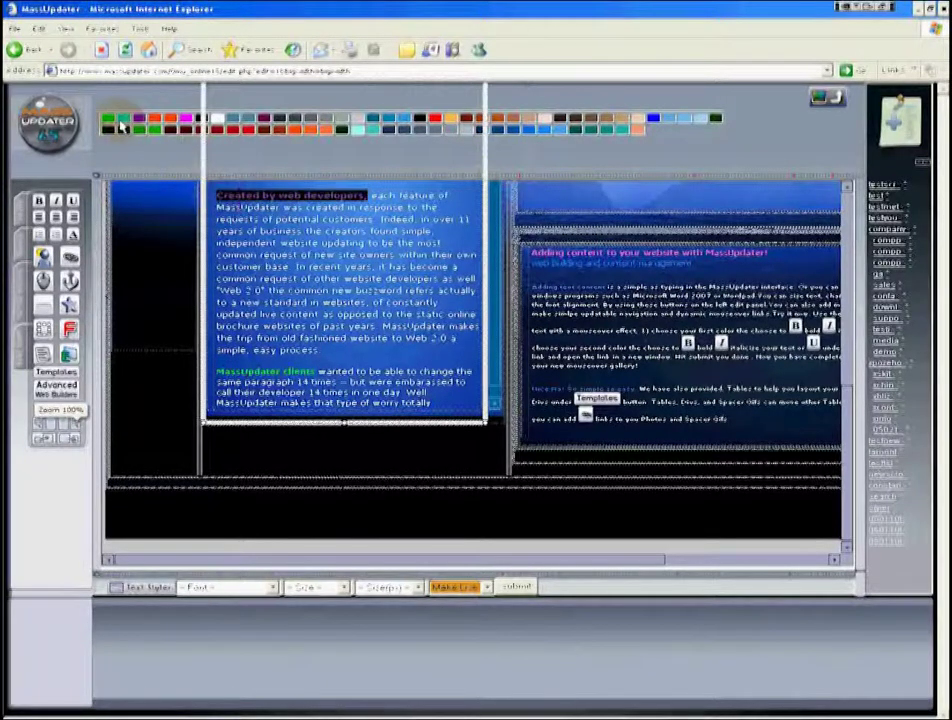
click(278, 204)
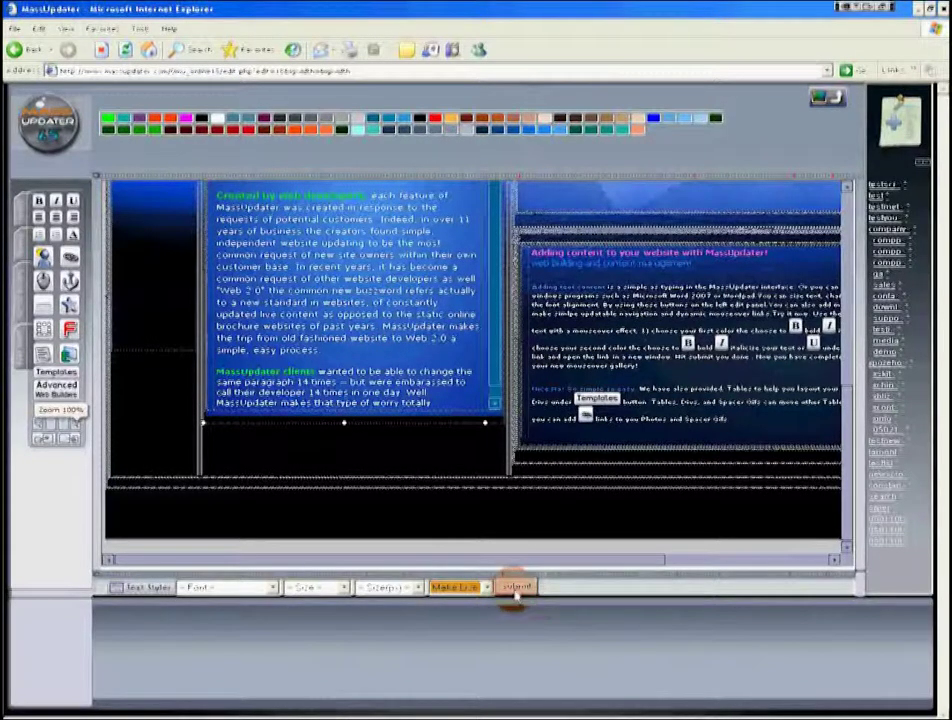
click(516, 590)
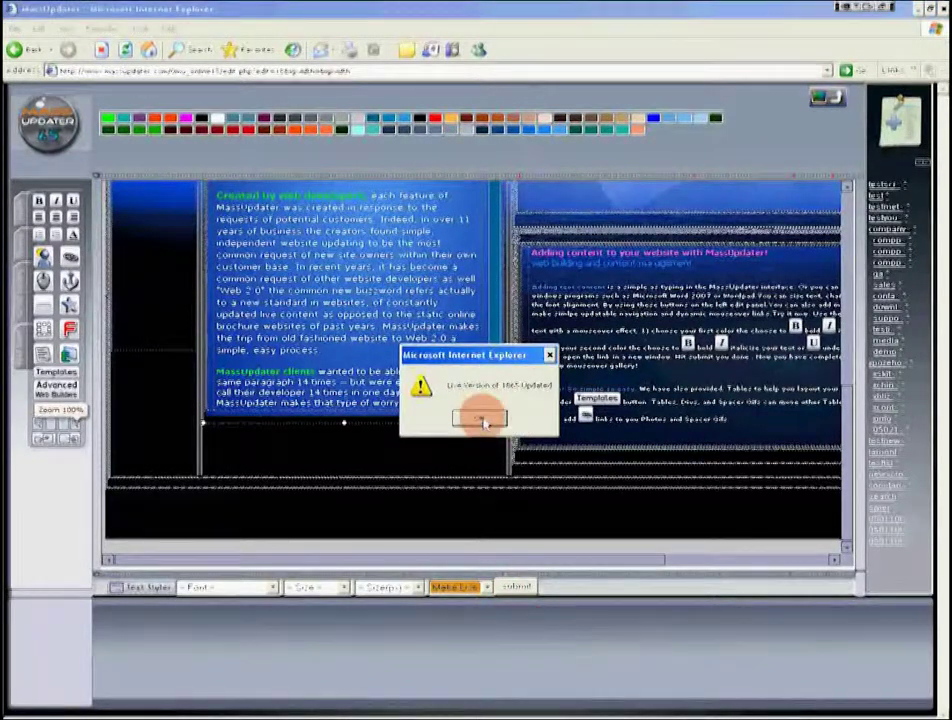
Dismiss the live-update alert and open the sbizz page from the Existing Page List in a browser
click(481, 418)
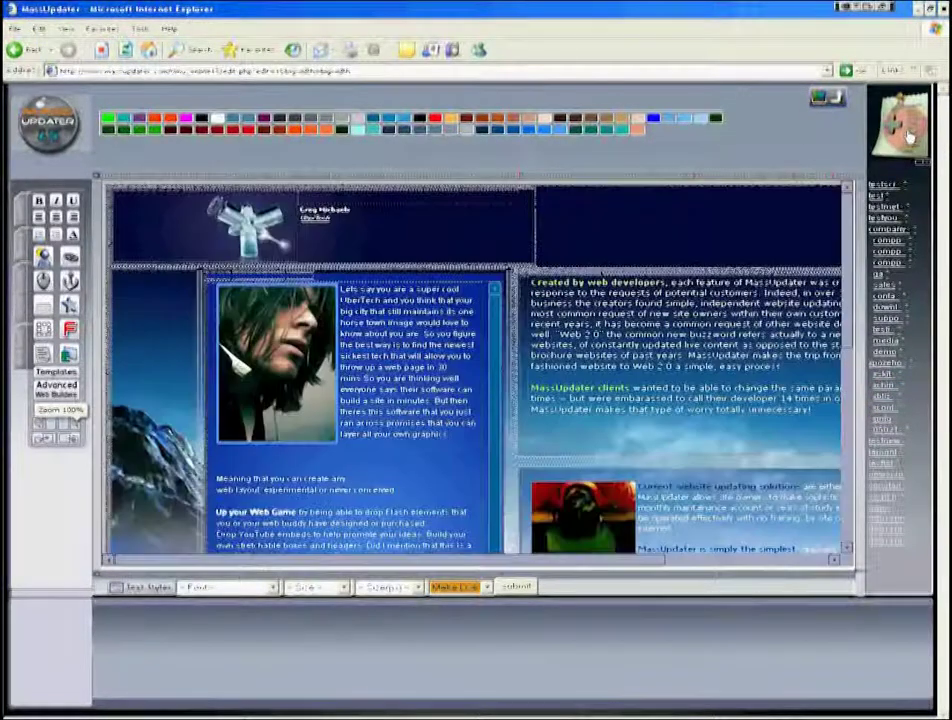
click(910, 138)
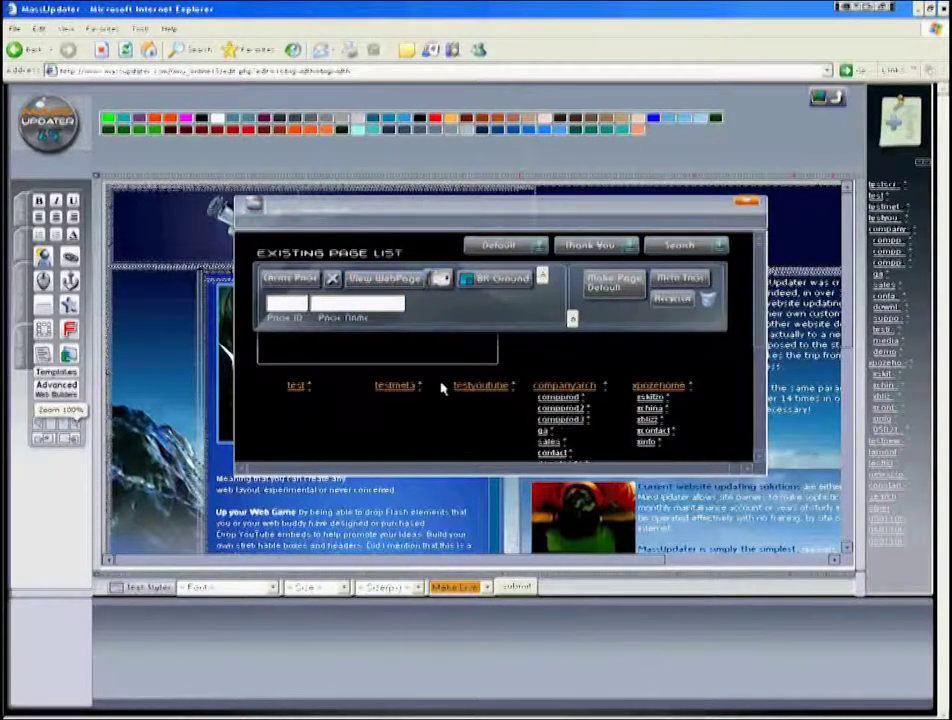
scroll(762, 345, down, 2)
mouse_move(762, 345)
mouse_down()
mouse_move(763, 400)
mouse_move(758, 380)
mouse_up()
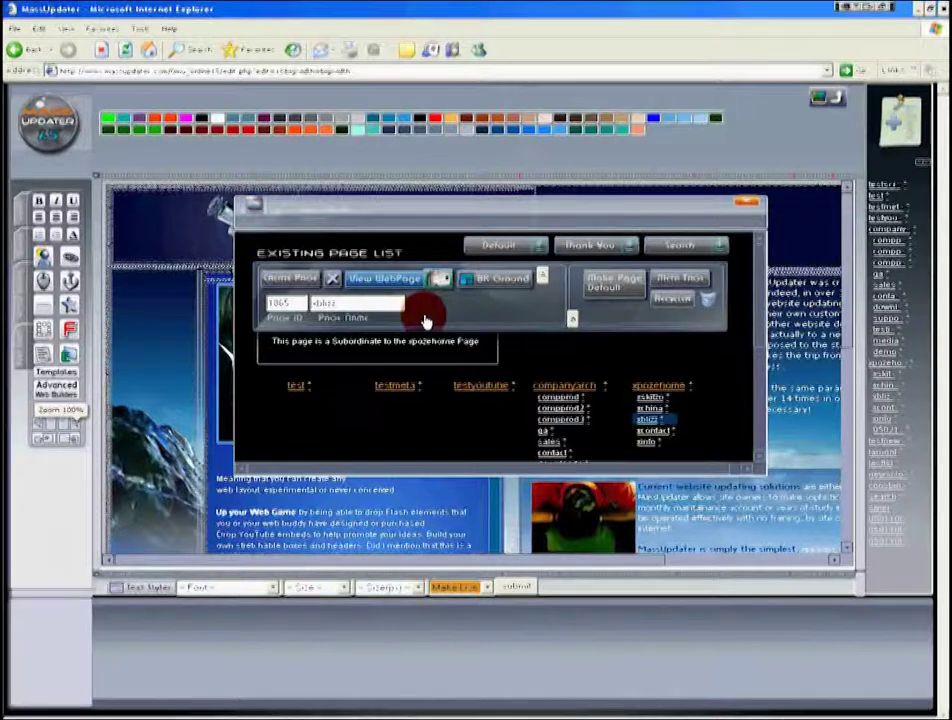
click(648, 421)
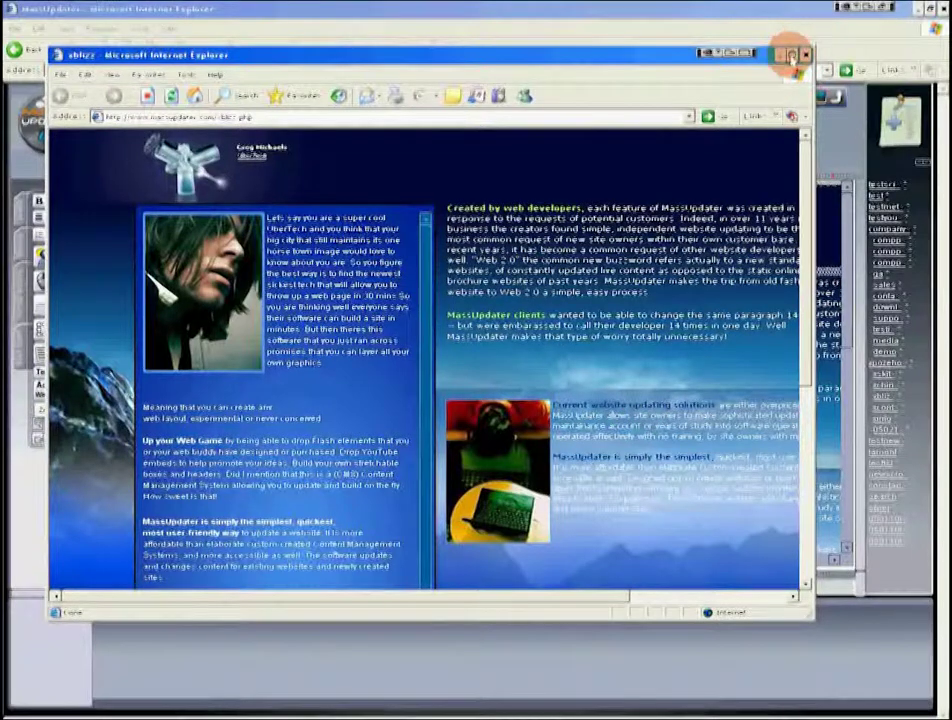
Maximize the sbizz browser window, then scroll the left column's box and the page separately
click(791, 54)
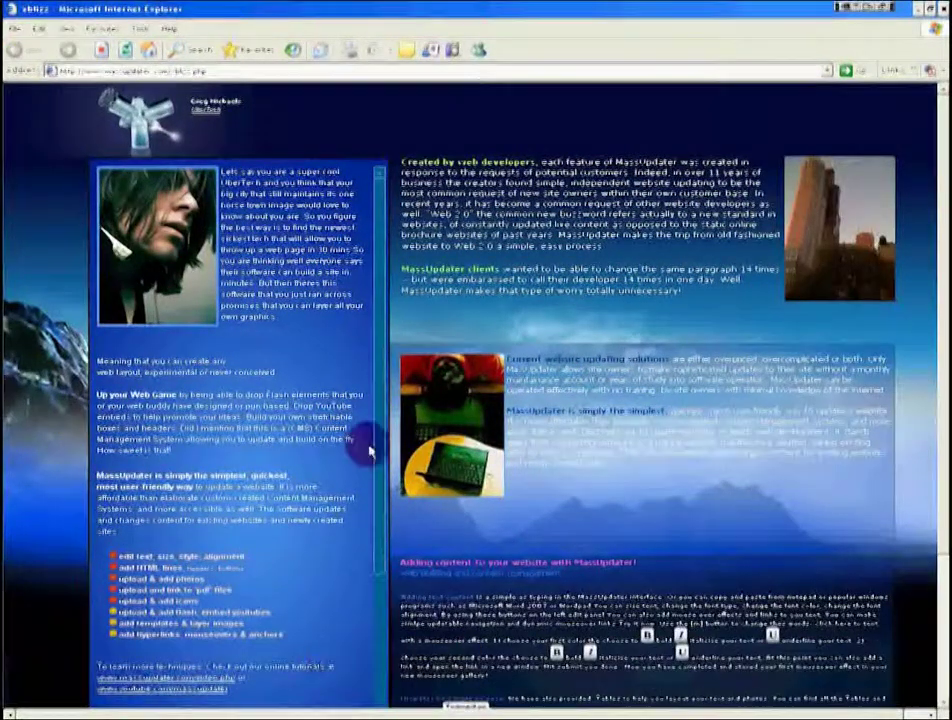
mouse_move(380, 250)
mouse_down()
mouse_move(378, 452)
mouse_move(386, 210)
mouse_up()
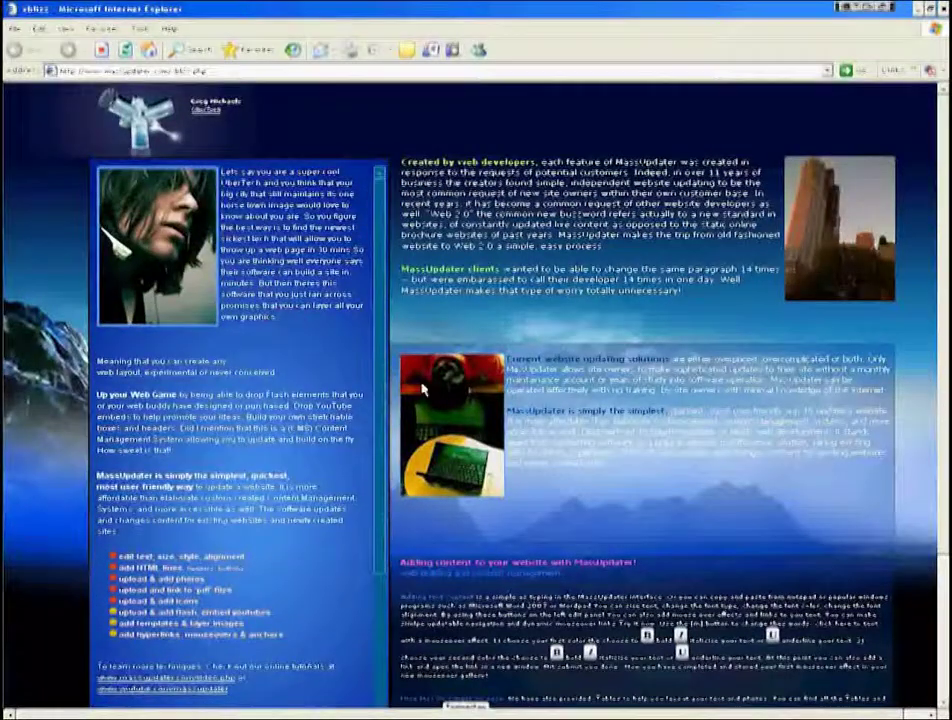
mouse_move(944, 292)
mouse_down()
mouse_move(944, 376)
mouse_move(944, 298)
mouse_up()
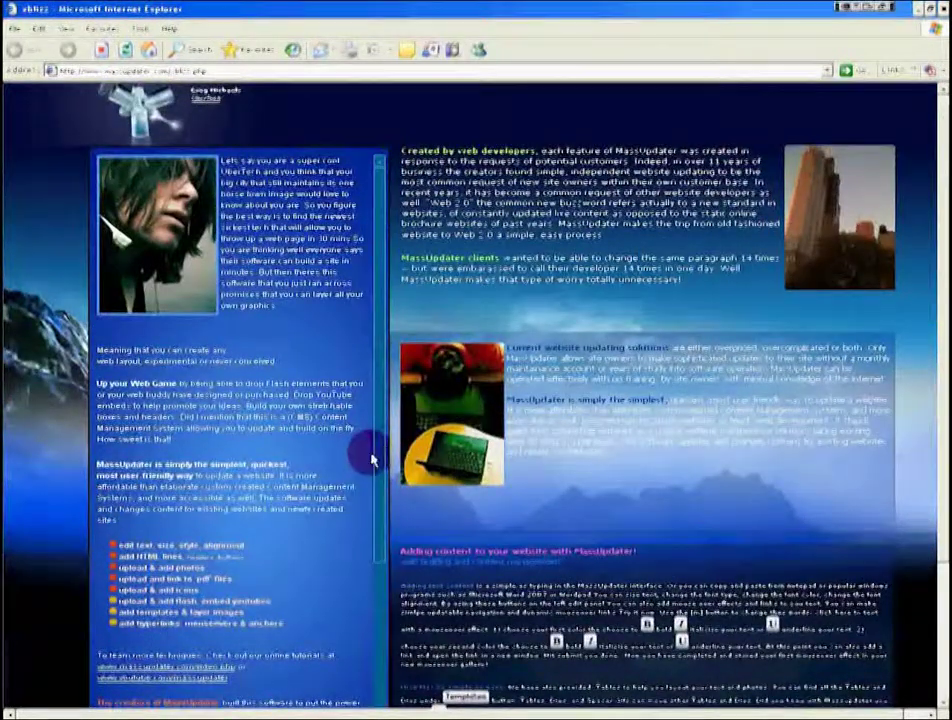
mouse_move(382, 450)
mouse_down()
mouse_move(366, 620)
mouse_move(378, 548)
mouse_move(378, 400)
mouse_up()
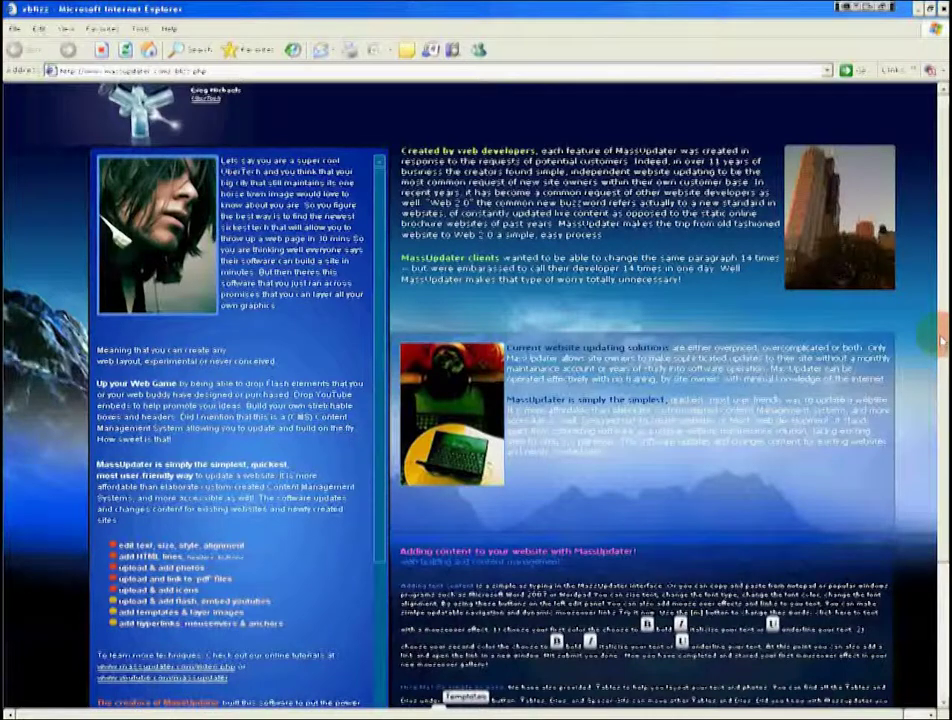
mouse_move(941, 340)
mouse_down()
mouse_move(939, 404)
mouse_move(941, 352)
mouse_up()
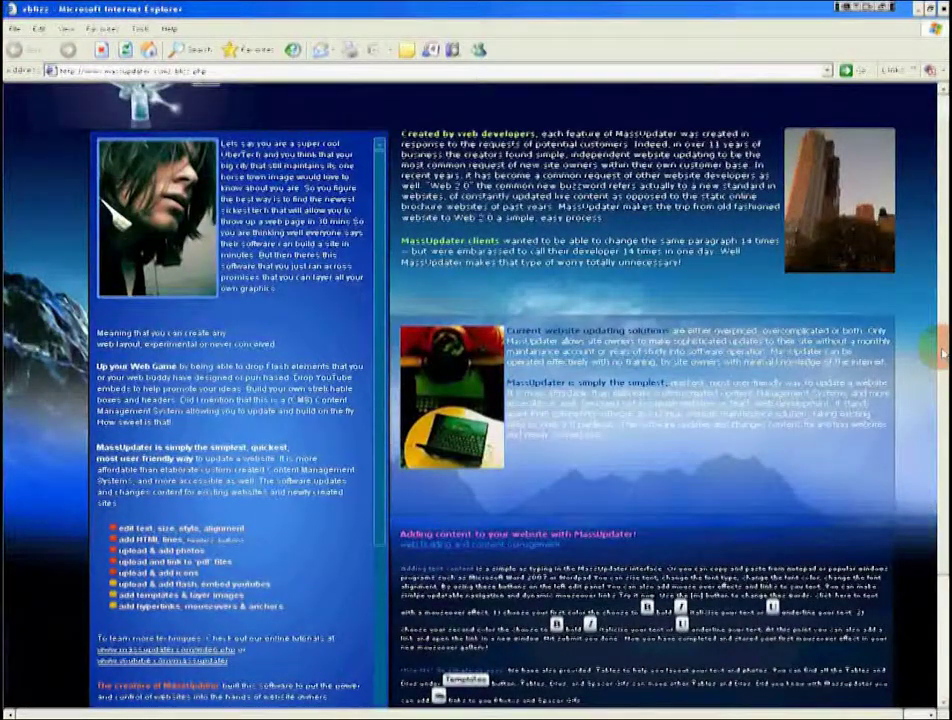